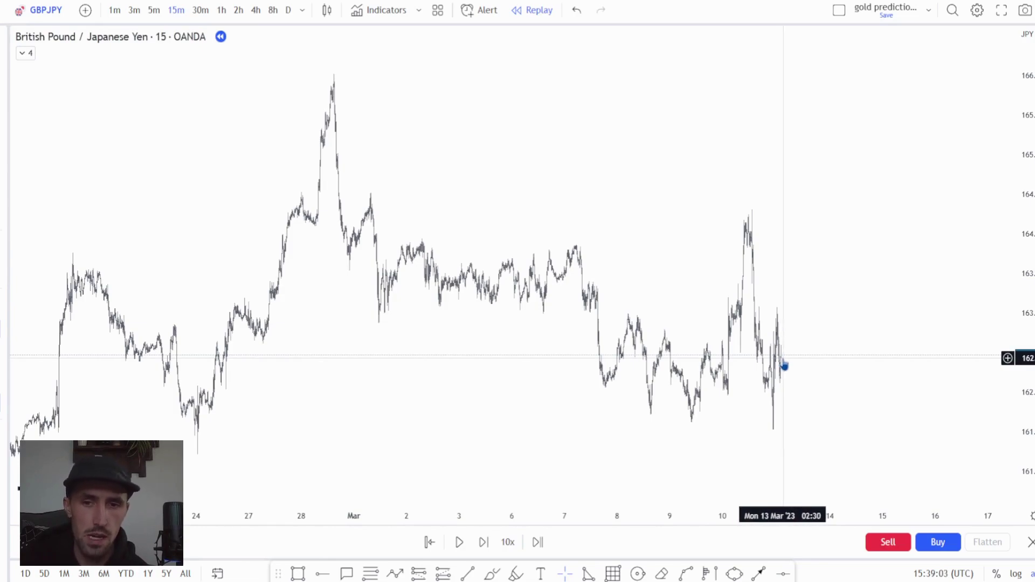
Step: Examine the GBPJPY 15-minute price action from late February to 13 March at several zoom levels
scroll(774, 359, "up", 1)
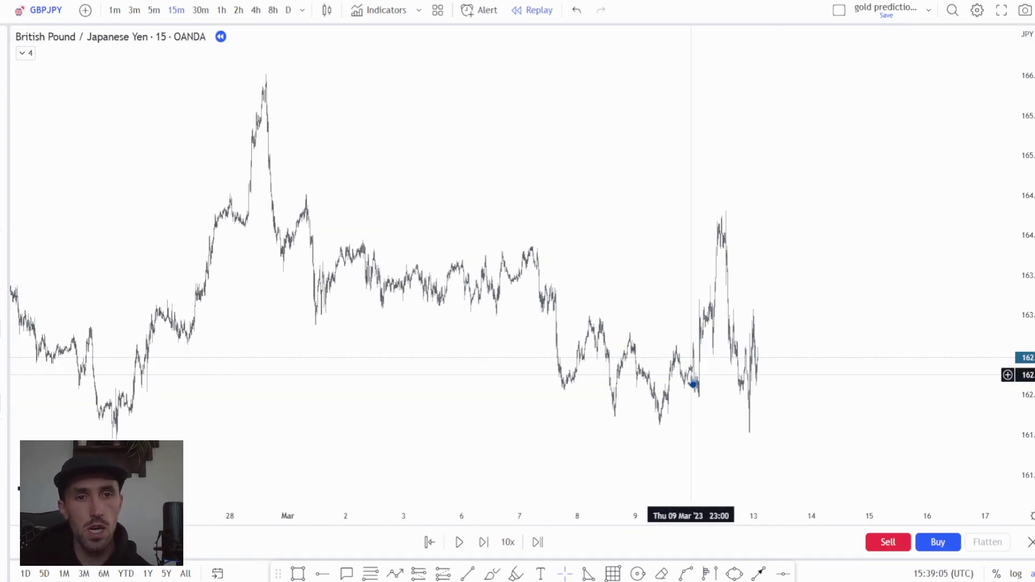
scroll(462, 291, "up", 1)
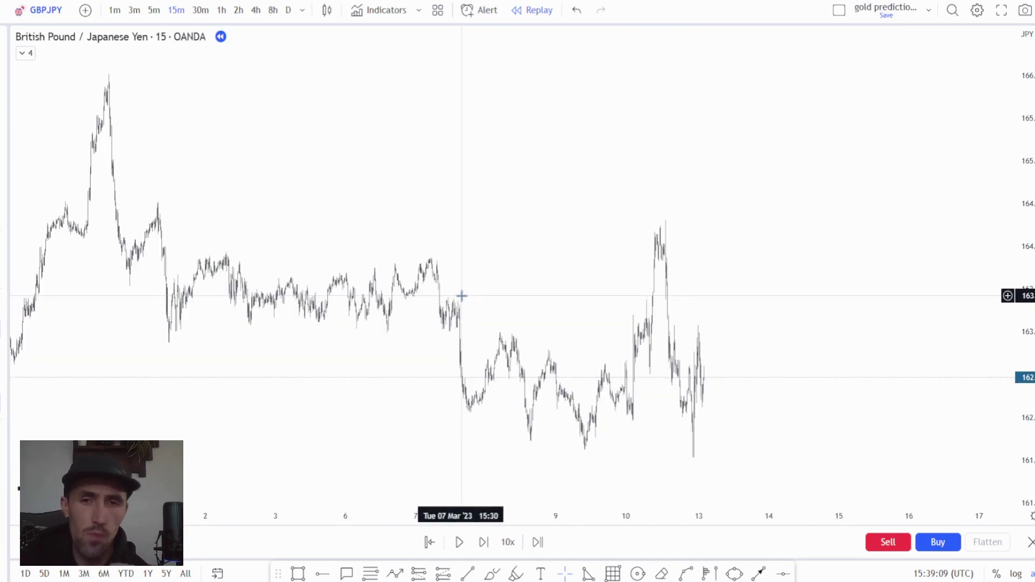
scroll(463, 296, "up", 1)
left_click_drag(430, 273, 618, 266)
scroll(721, 284, "down", 2)
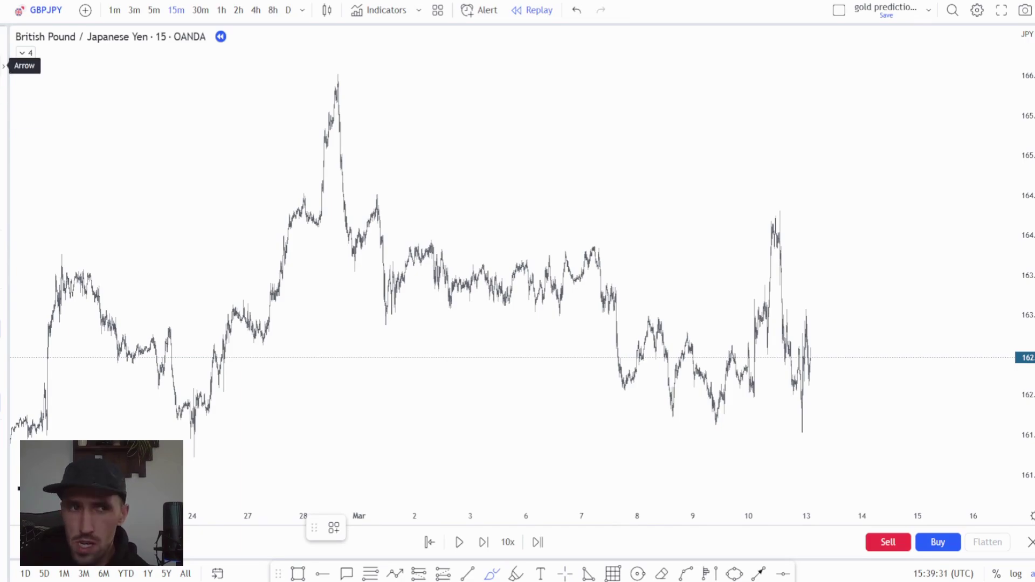
left_click(3, 41)
scroll(331, 190, "up", 4)
mouse_move(334, 189)
left_mouse_down()
mouse_move(644, 171)
mouse_move(461, 185)
left_mouse_up()
scroll(644, 171, "up", 2)
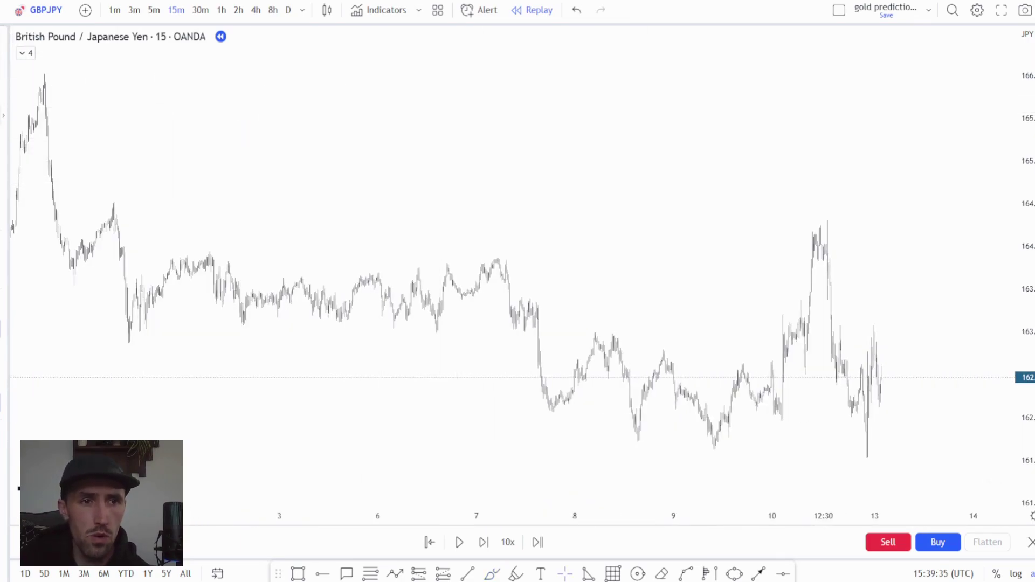
Step: Sketch a rising-then-falling swing path with the brush above the price, add arrows for its pullbacks, and undo only those arrows
mouse_move(308, 221)
left_mouse_down()
mouse_move(404, 62)
mouse_move(452, 195)
mouse_move(497, 233)
mouse_move(536, 236)
left_mouse_up()
mouse_move(328, 212)
left_mouse_down()
mouse_move(391, 161)
mouse_move(394, 194)
left_mouse_up()
mouse_move(444, 100)
left_mouse_down()
mouse_move(529, 175)
mouse_move(520, 107)
left_mouse_up()
mouse_move(410, 54)
left_mouse_down()
mouse_move(386, 88)
mouse_move(408, 56)
mouse_move(421, 57)
left_mouse_up()
left_click(577, 11)
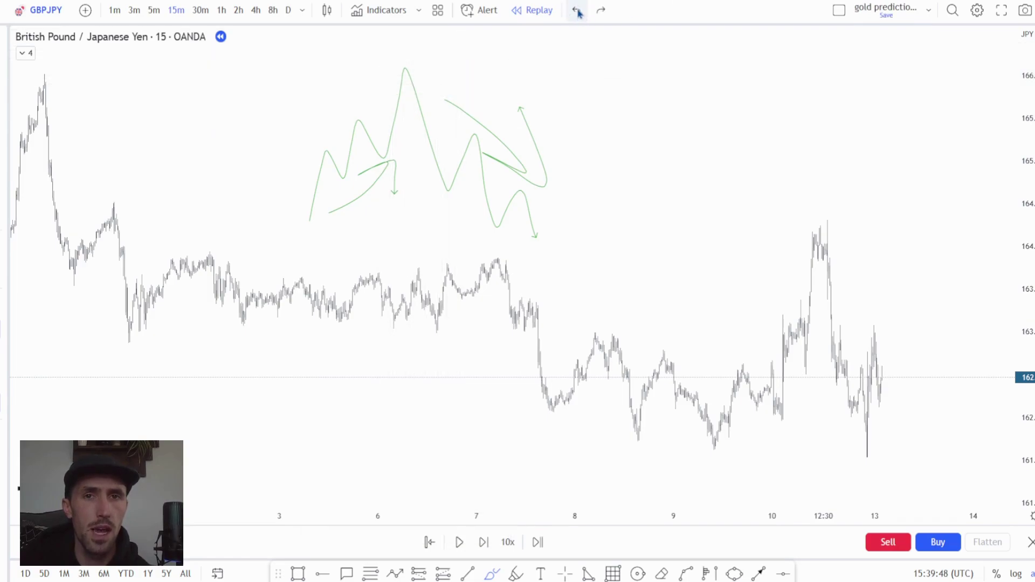
left_click(577, 11)
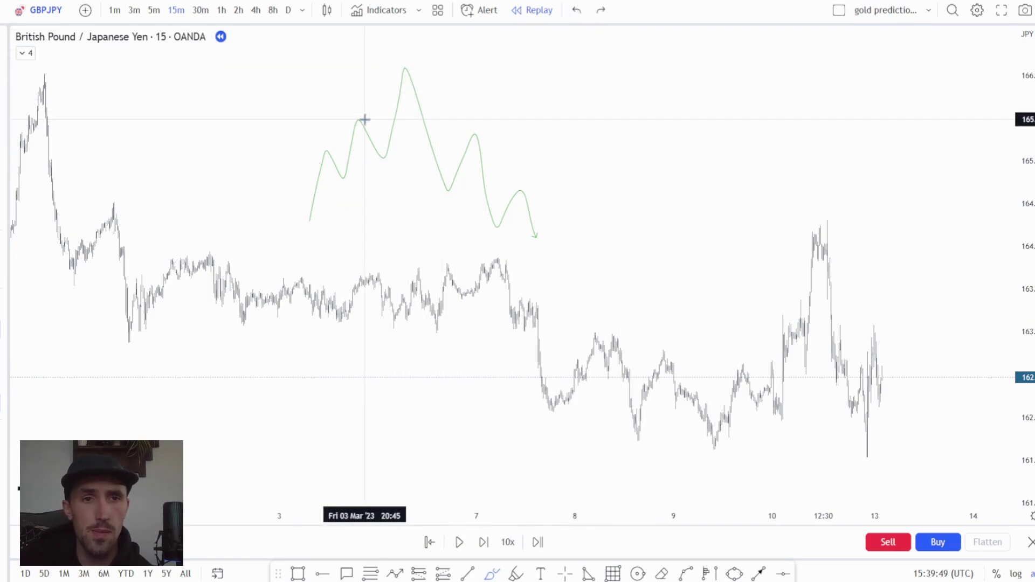
Step: Mark the levels above the sketch's second peak and at its following low with brush strokes, and undo them with the whole sketch
mouse_move(339, 117)
left_mouse_down()
mouse_move(393, 115)
mouse_move(329, 115)
mouse_move(395, 115)
mouse_move(387, 112)
left_mouse_up()
mouse_move(366, 161)
left_mouse_down()
mouse_move(433, 162)
mouse_move(367, 163)
left_mouse_up()
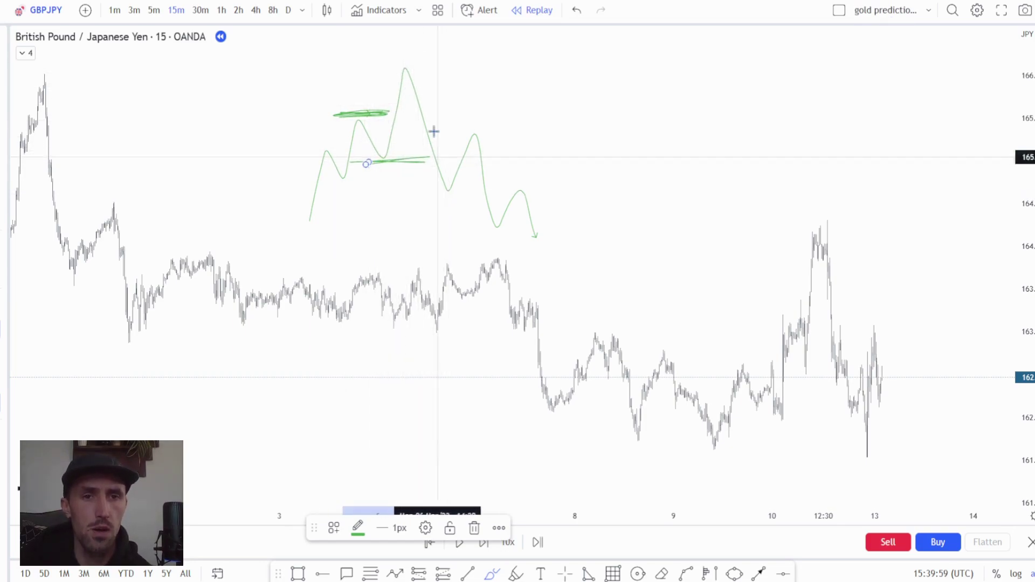
mouse_move(419, 60)
left_mouse_down()
mouse_move(398, 55)
mouse_move(420, 60)
left_mouse_up()
left_click(577, 10)
left_click(577, 9)
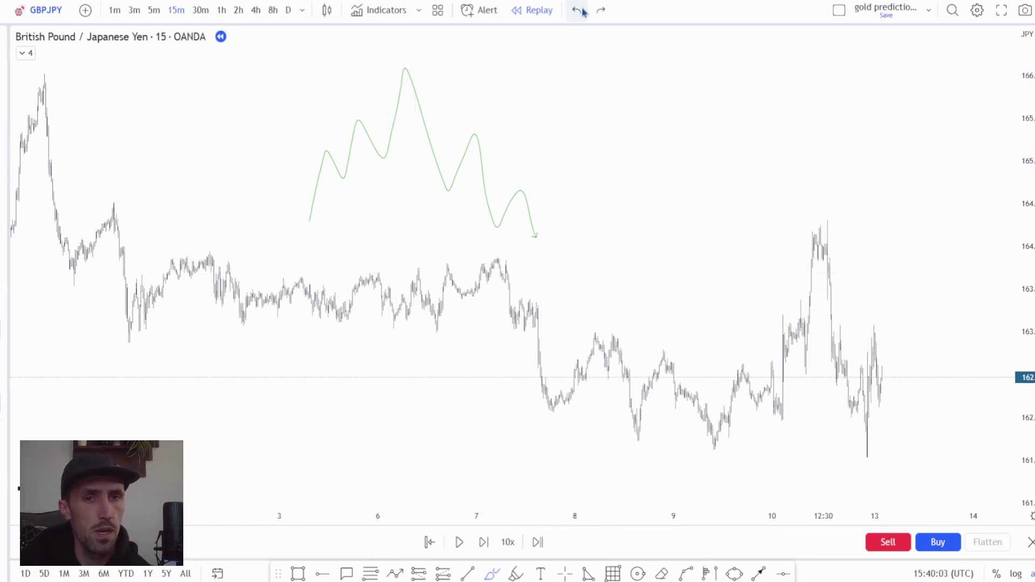
left_click(576, 10)
left_click(577, 10)
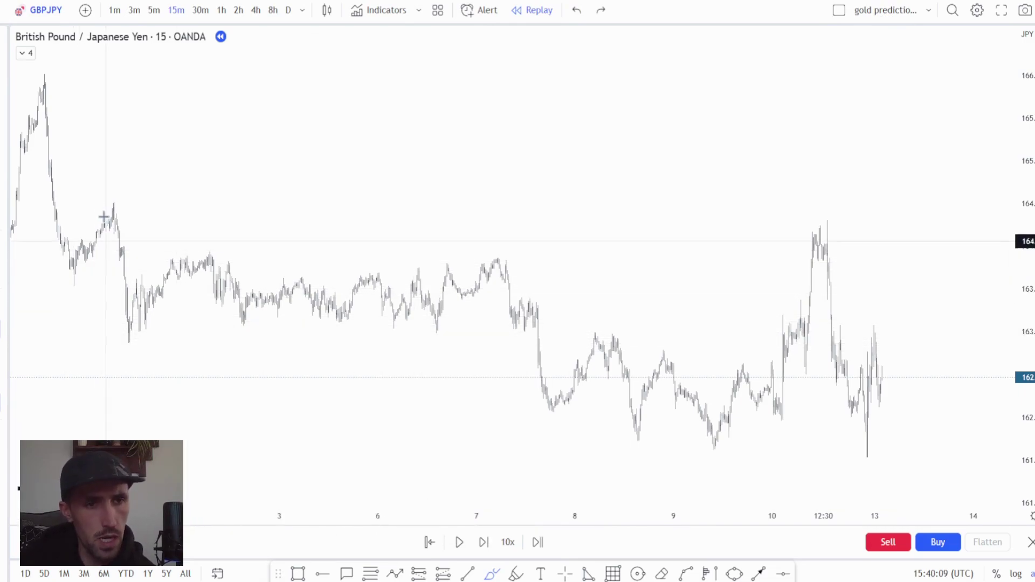
Step: Circle the 1 March swing high and low with the brush, mark the previous low with a stroke, and undo these marks
left_click_drag(121, 199, 122, 196)
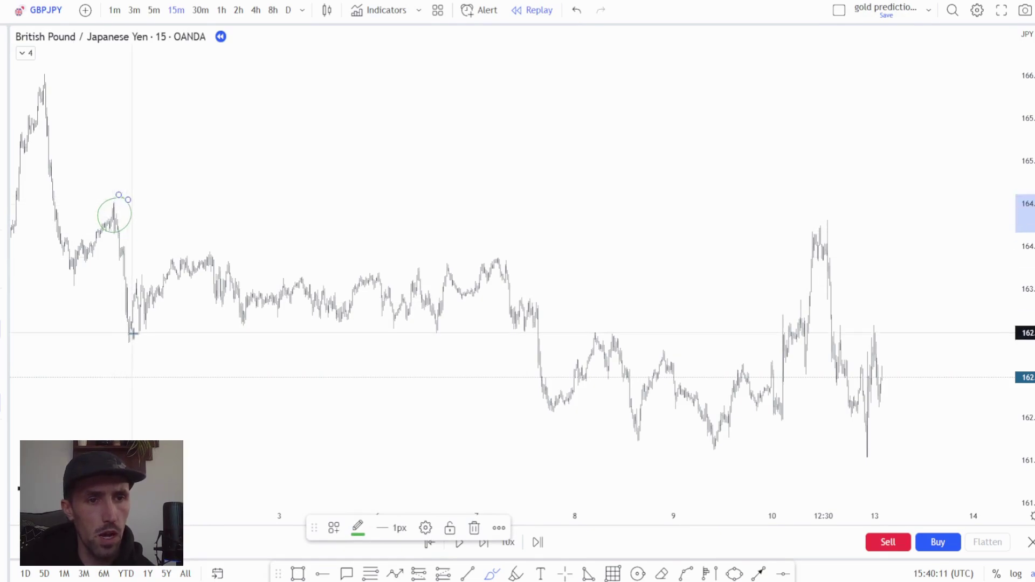
mouse_move(130, 316)
left_mouse_down()
mouse_move(144, 349)
mouse_move(143, 325)
left_mouse_up()
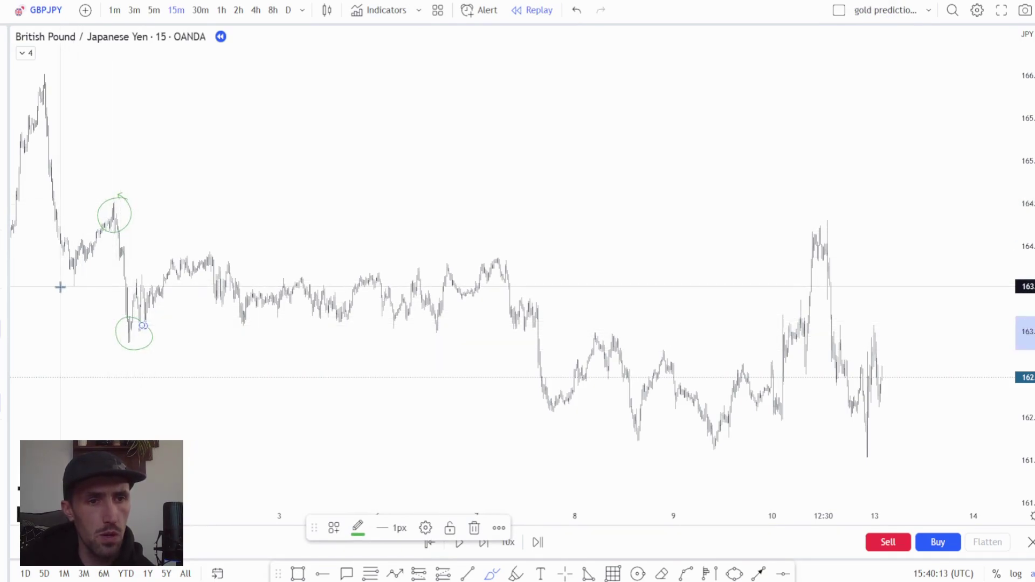
mouse_move(63, 286)
left_mouse_down()
mouse_move(124, 283)
mouse_move(53, 286)
mouse_move(122, 285)
left_mouse_up()
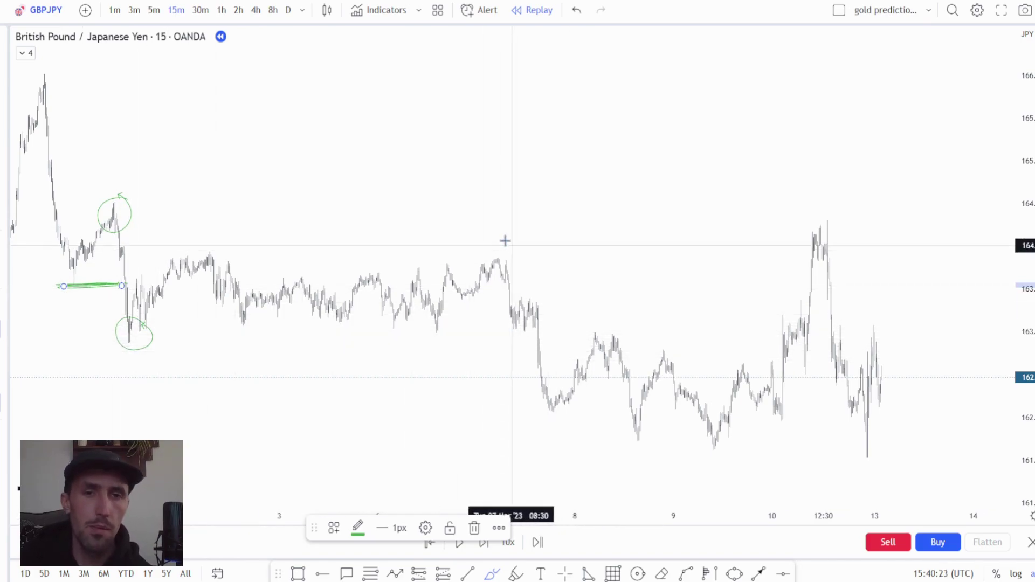
left_click(577, 16)
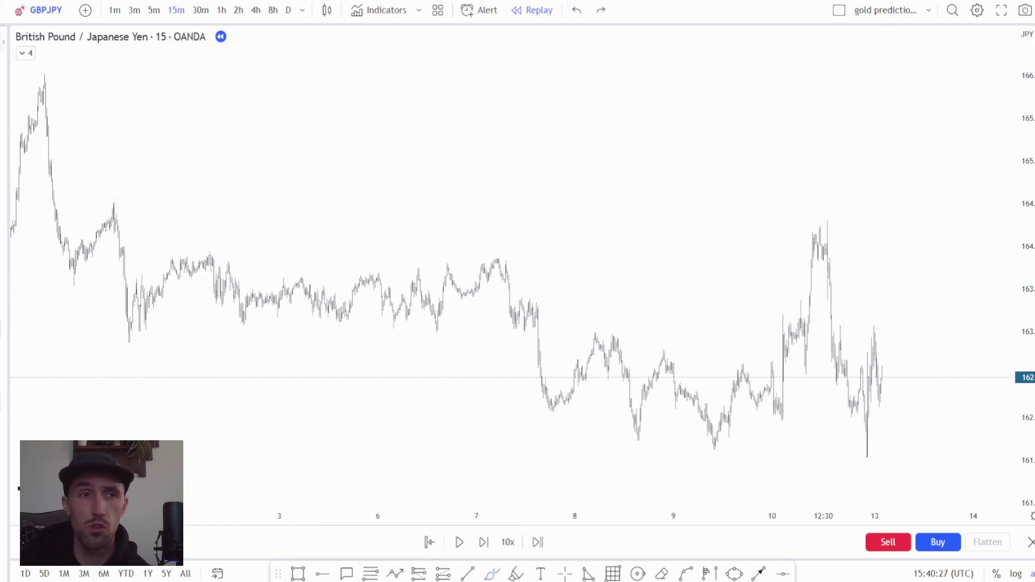
Step: Draw a short horizontal line from the 28 February swing low to the 1 March drop that breaks it
scroll(561, 220, "up", 2)
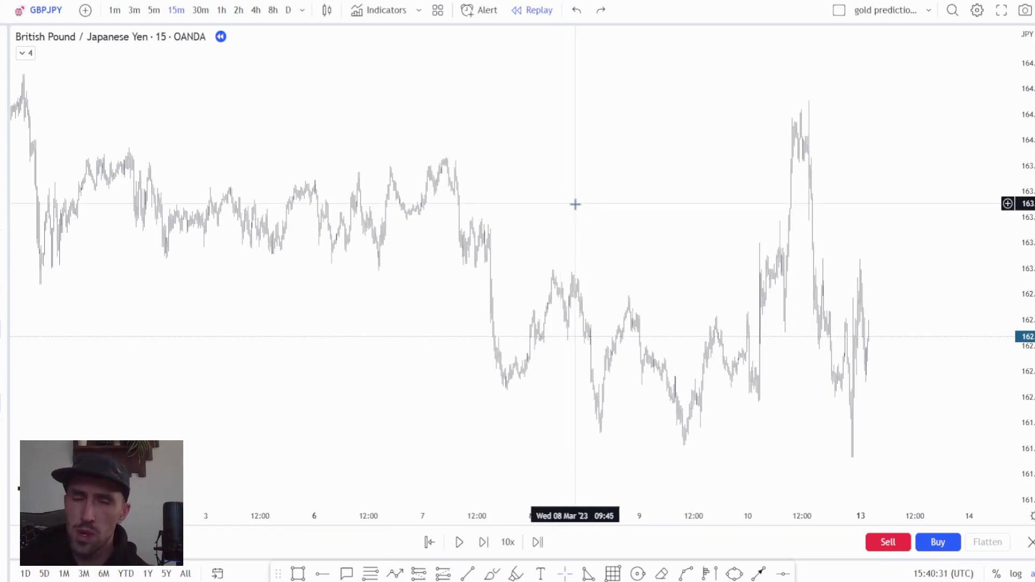
scroll(574, 203, "up", 3)
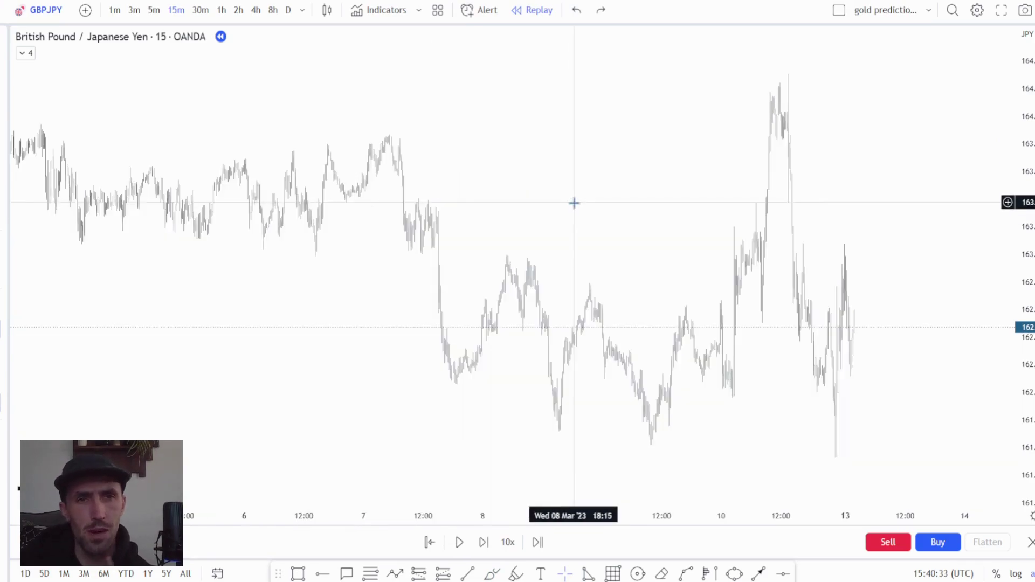
scroll(573, 203, "down", 2)
scroll(622, 201, "down", 5)
scroll(775, 321, "up", 1)
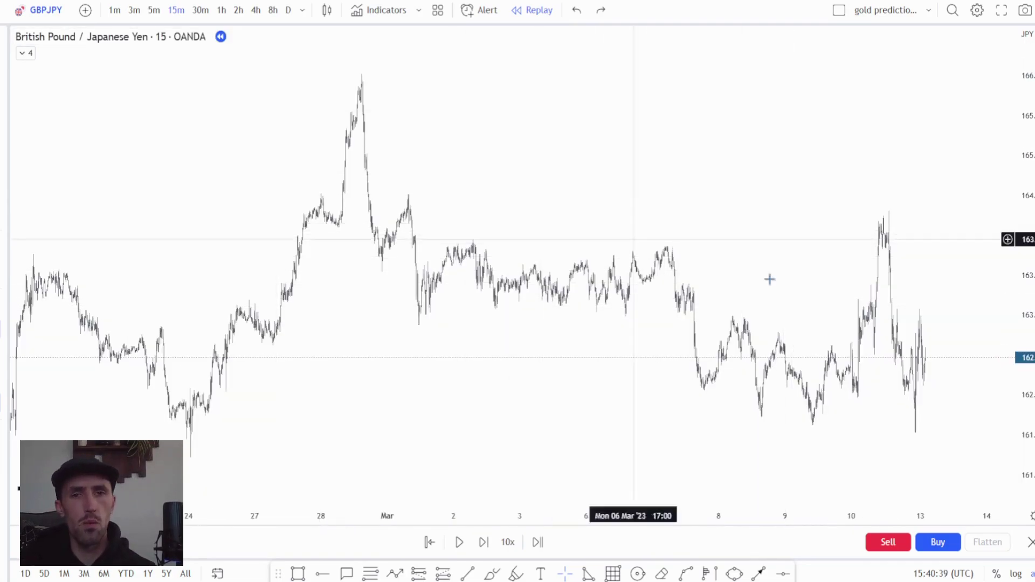
left_click_drag(793, 289, 657, 285)
scroll(541, 257, "up", 1)
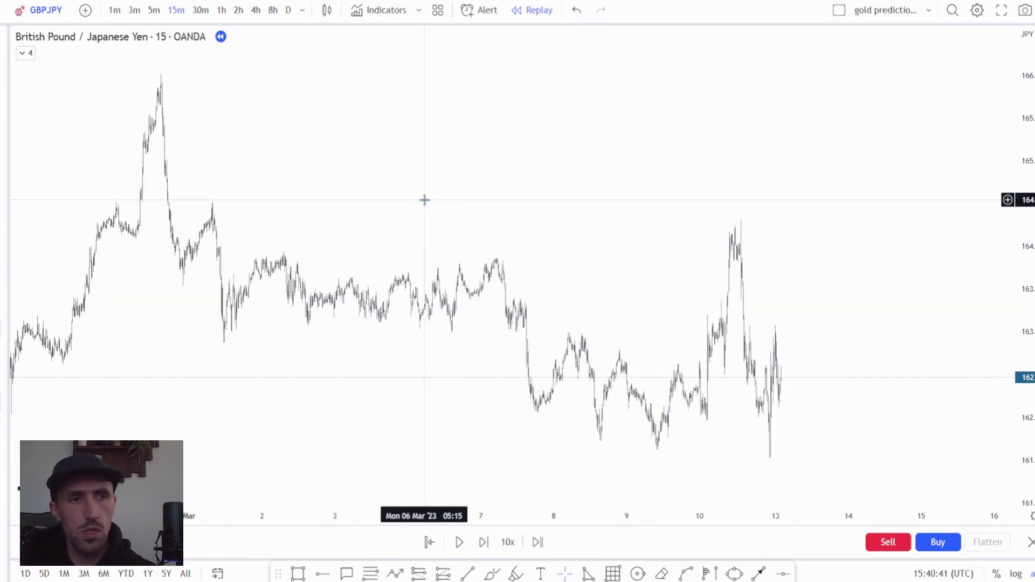
left_click(761, 573)
left_click(181, 286)
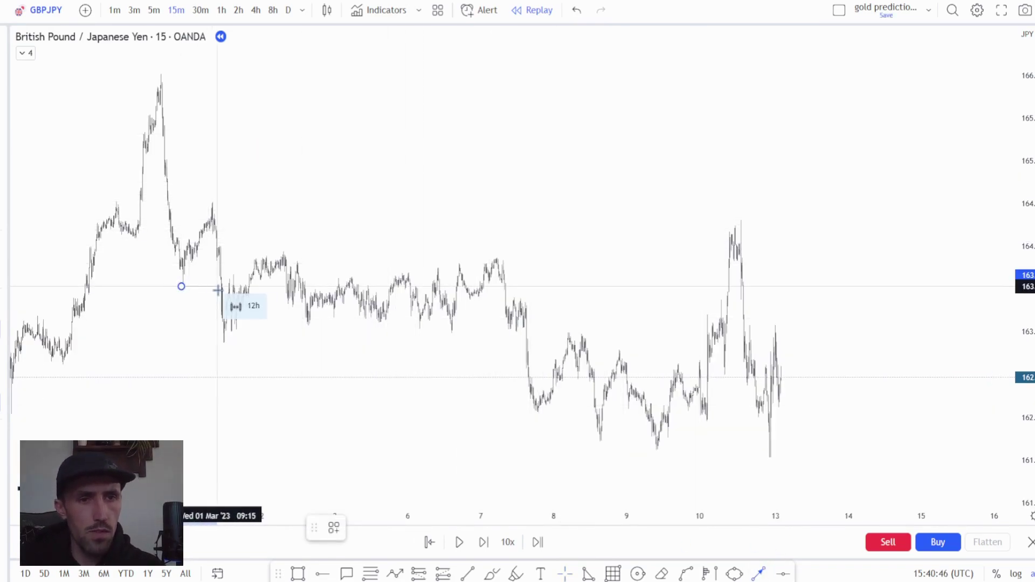
left_click(218, 288)
left_click(374, 225)
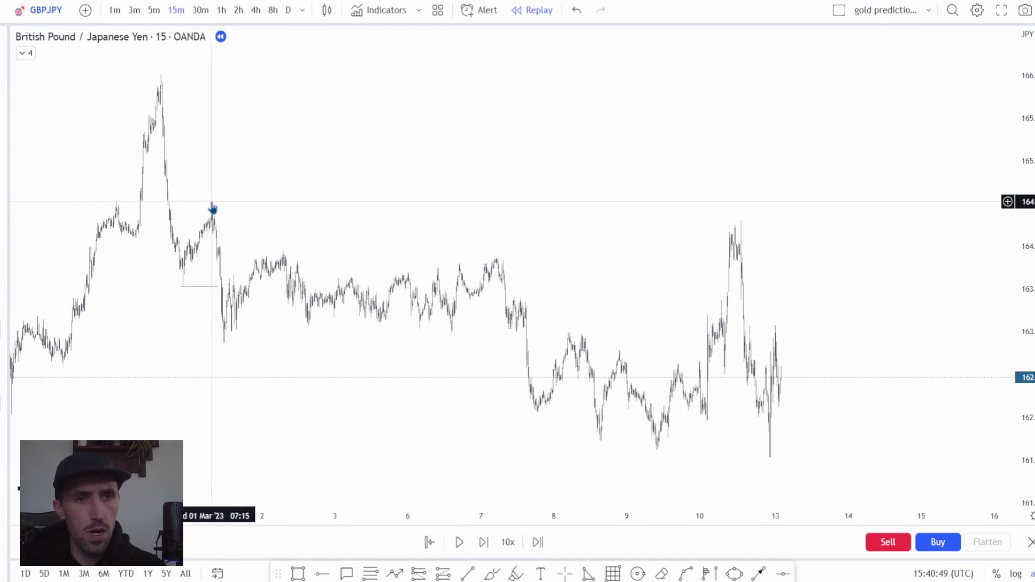
Step: Draw horizontal trend lines from the 1 March swing high to 13 March and from the 1 March swing low to the 7 March drop
left_click(467, 574)
left_click(212, 202)
left_click(816, 202)
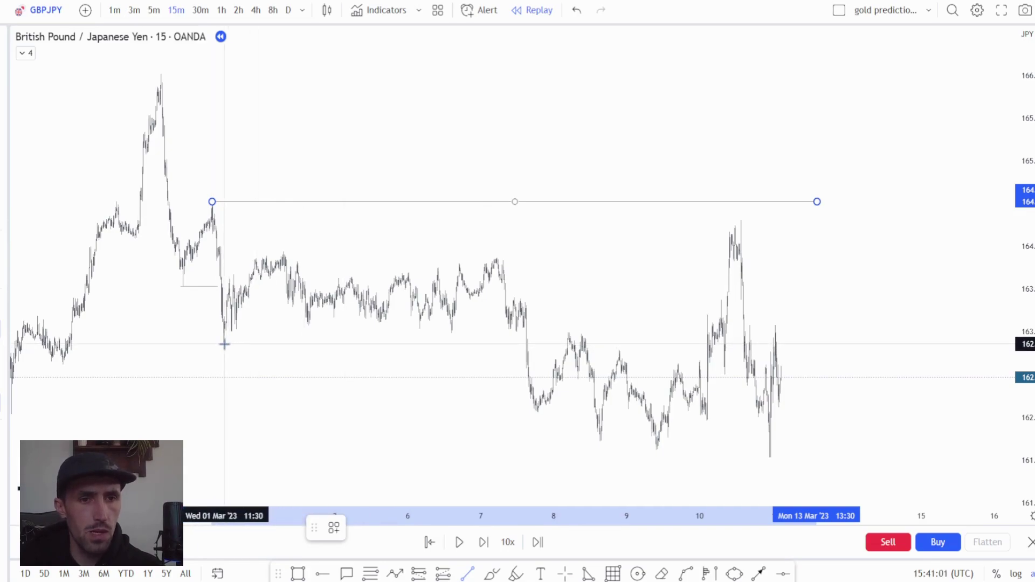
mouse_move(224, 344)
left_mouse_down()
mouse_move(540, 345)
mouse_move(523, 344)
left_mouse_up()
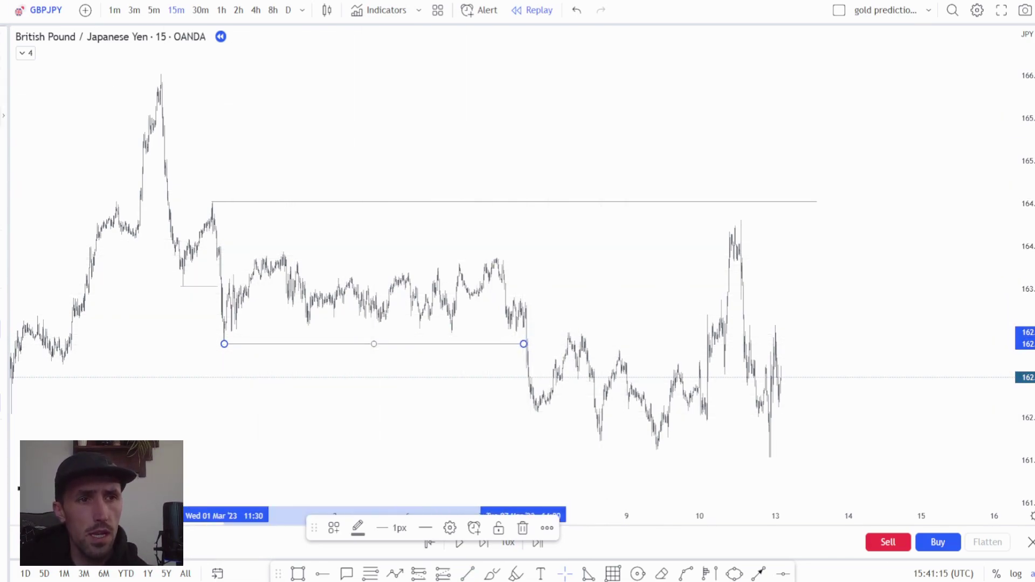
Step: Encircle the 2–7 March consolidation with the brush, and circle the 1 March swing high and swing low that bound it
left_click(491, 573)
mouse_move(505, 254)
left_mouse_down()
mouse_move(266, 241)
mouse_move(259, 309)
mouse_move(440, 323)
mouse_move(509, 261)
mouse_move(478, 248)
left_mouse_up()
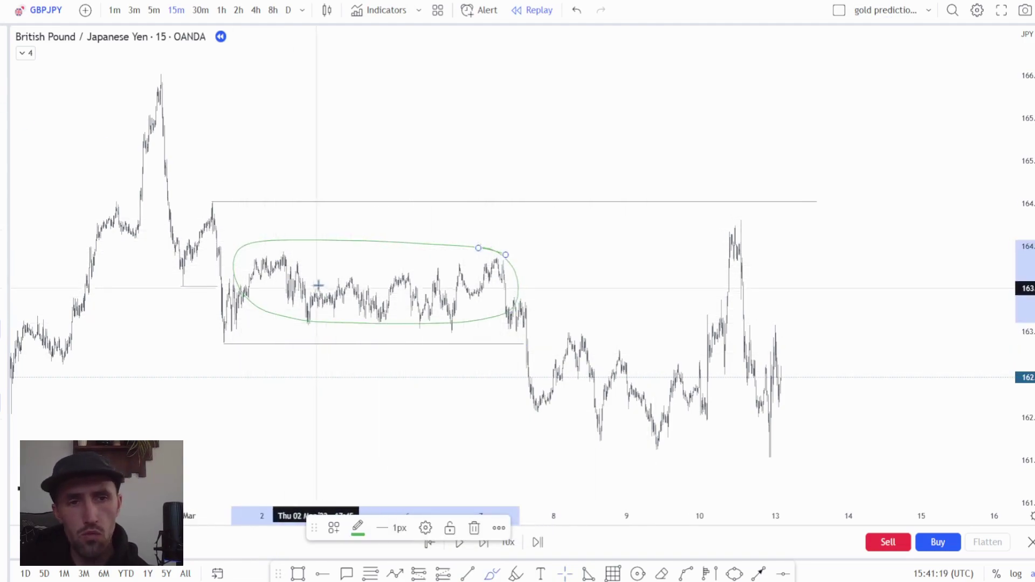
mouse_move(217, 198)
left_mouse_down()
mouse_move(223, 206)
mouse_move(211, 197)
left_mouse_up()
mouse_move(231, 332)
left_mouse_down()
mouse_move(221, 330)
mouse_move(229, 337)
left_mouse_up()
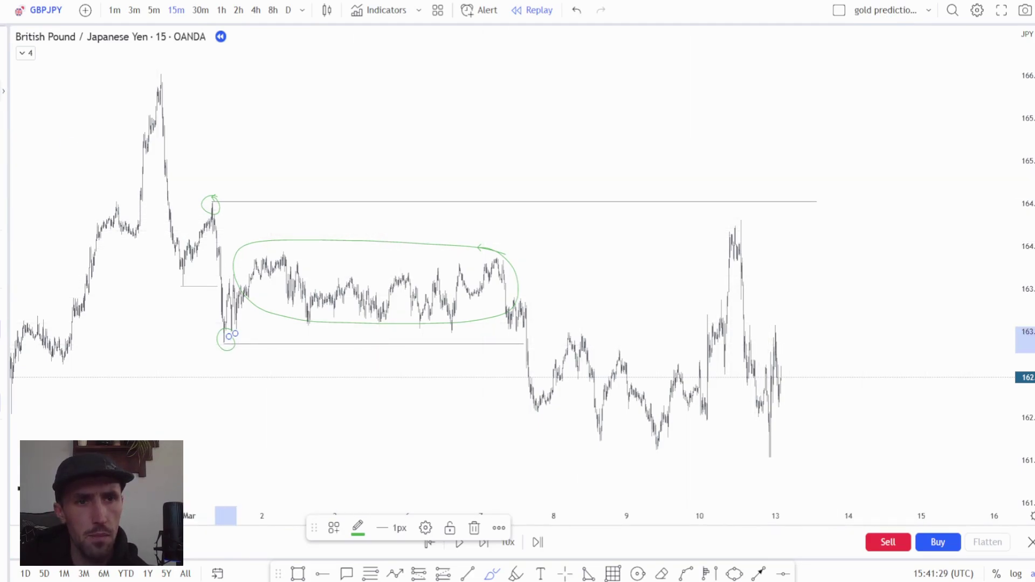
Step: Place a Fibonacci retracement zone just below the 1 March swing high, anchored from 1 March to 2 March 06:45
key("alt+f")
left_click(211, 215)
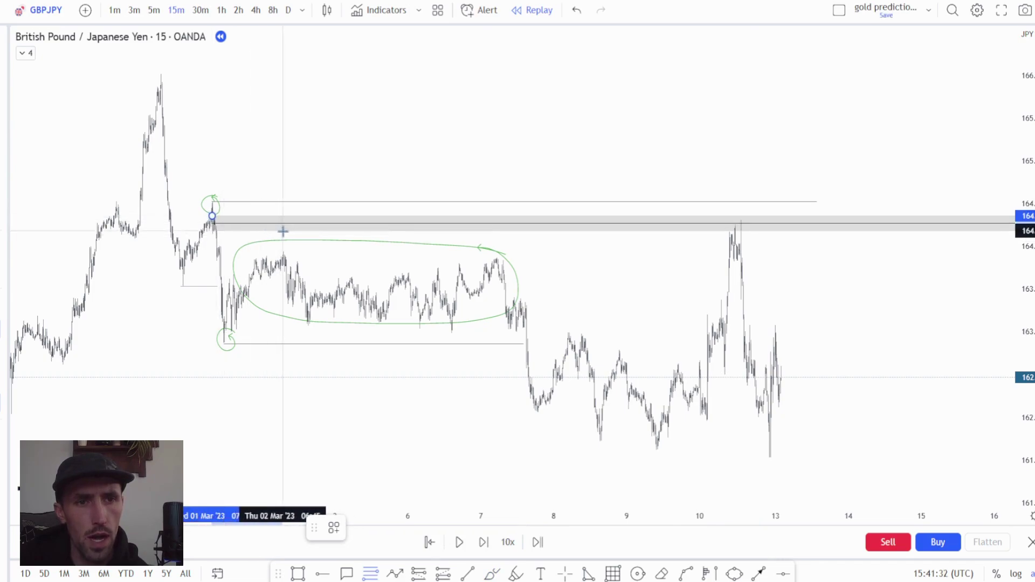
left_click(283, 231)
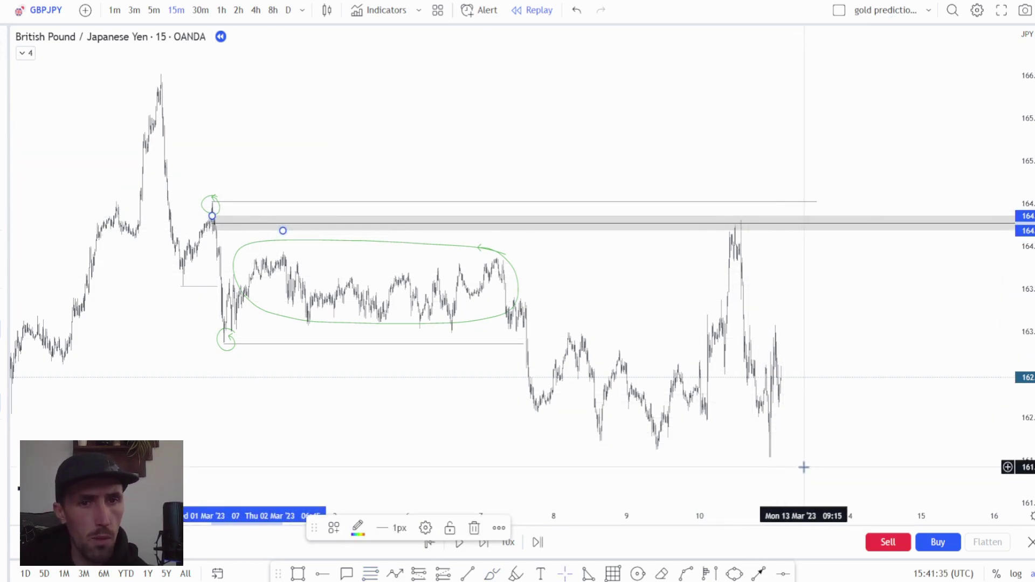
Step: Trace the zigzag decline from the 7 March drop to the 9 March low with the brush, and mark that low with an arrow
left_click_drag(1011, 386, 1012, 331)
mouse_move(936, 316)
left_mouse_down()
mouse_move(872, 240)
mouse_move(863, 260)
left_mouse_up()
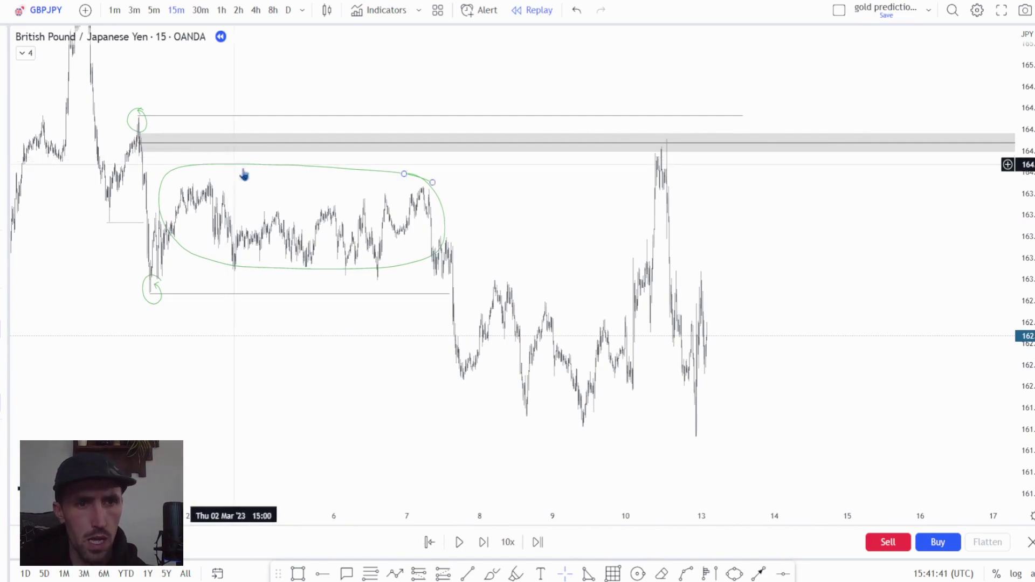
scroll(452, 242, "up", 2)
left_click_drag(447, 242, 709, 207)
scroll(640, 239, "up", 2)
scroll(539, 237, "up", 3)
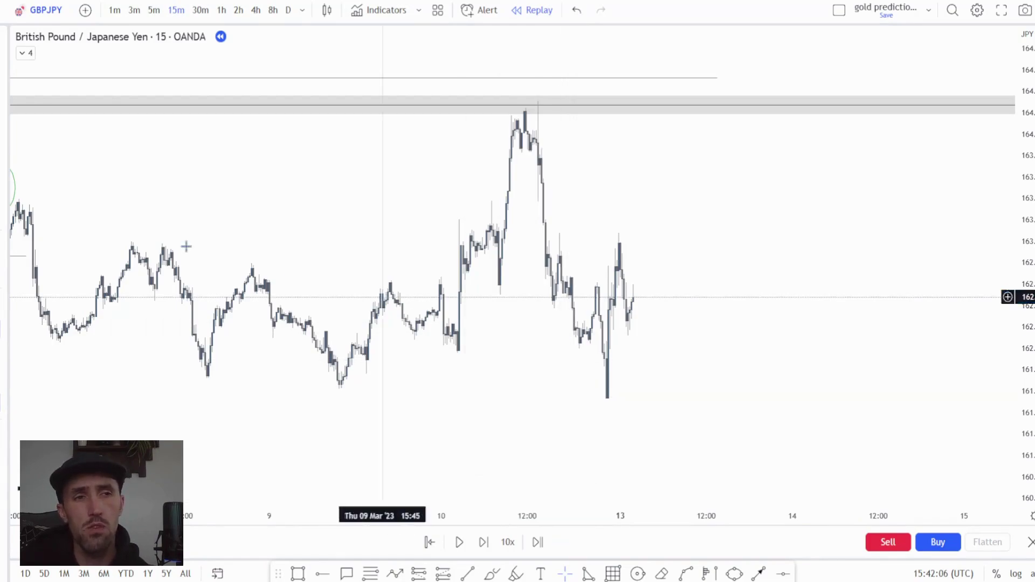
scroll(124, 250, "down", 2)
left_click_drag(500, 414, 458, 410)
mouse_move(260, 231)
left_mouse_down()
mouse_move(267, 302)
mouse_move(316, 269)
mouse_move(367, 315)
mouse_move(409, 305)
left_mouse_up()
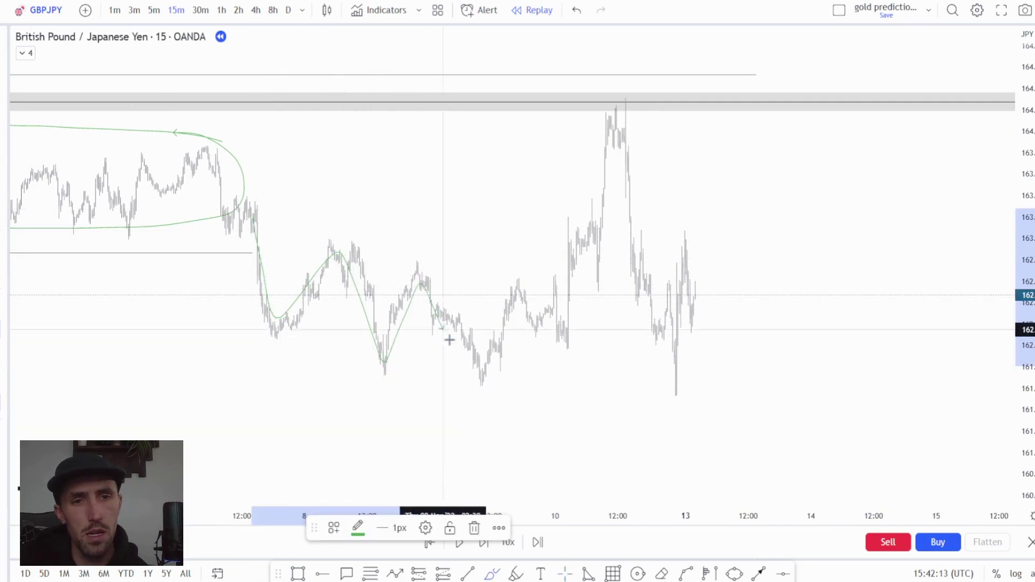
mouse_move(454, 349)
left_mouse_down()
mouse_move(472, 380)
mouse_move(505, 381)
left_mouse_up()
Step: Mark the last lower high's level across to 10 March with the brush, and circle the 9 March low and the 10 March peak
left_click_drag(405, 261, 590, 252)
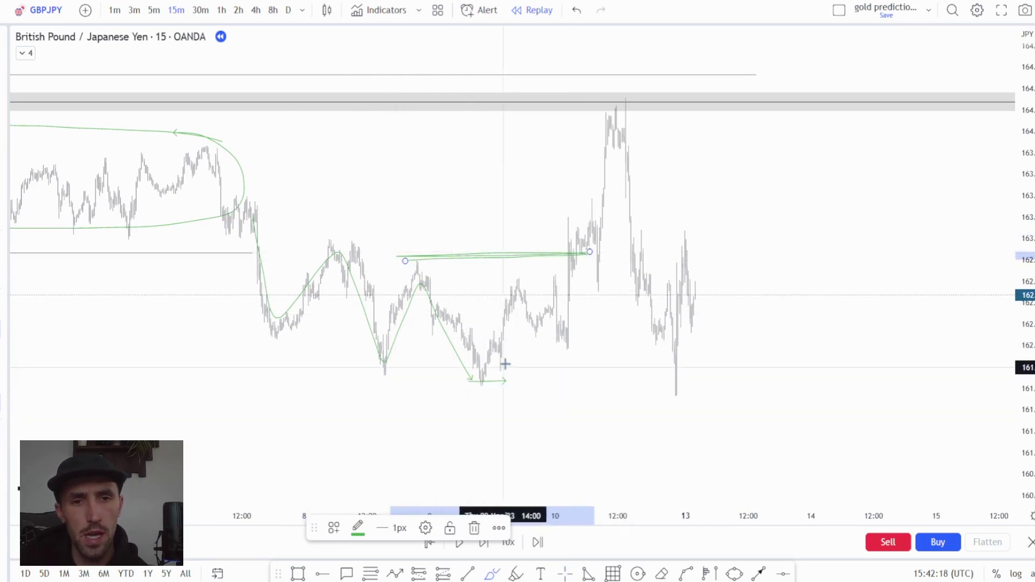
mouse_move(503, 363)
left_mouse_down()
mouse_move(455, 370)
mouse_move(518, 370)
mouse_move(451, 387)
mouse_move(511, 370)
mouse_move(490, 358)
mouse_move(465, 367)
left_mouse_up()
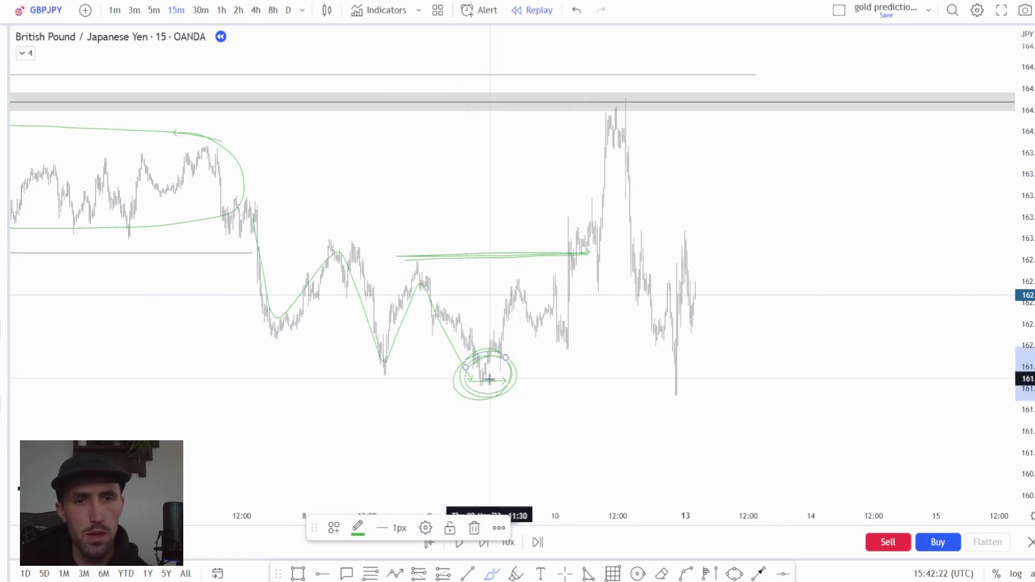
scroll(496, 373, "down", 2)
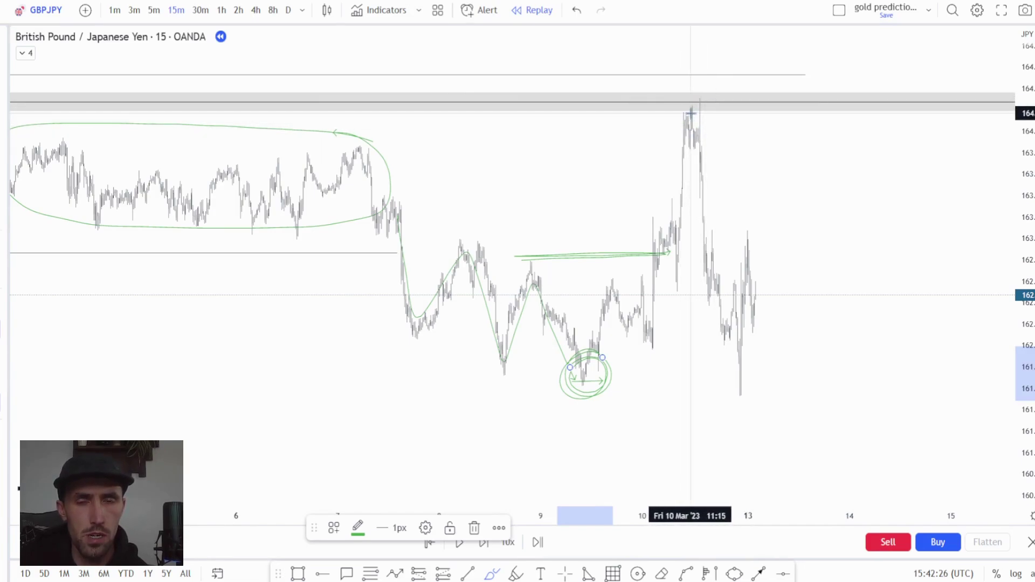
left_click_drag(669, 124, 701, 103)
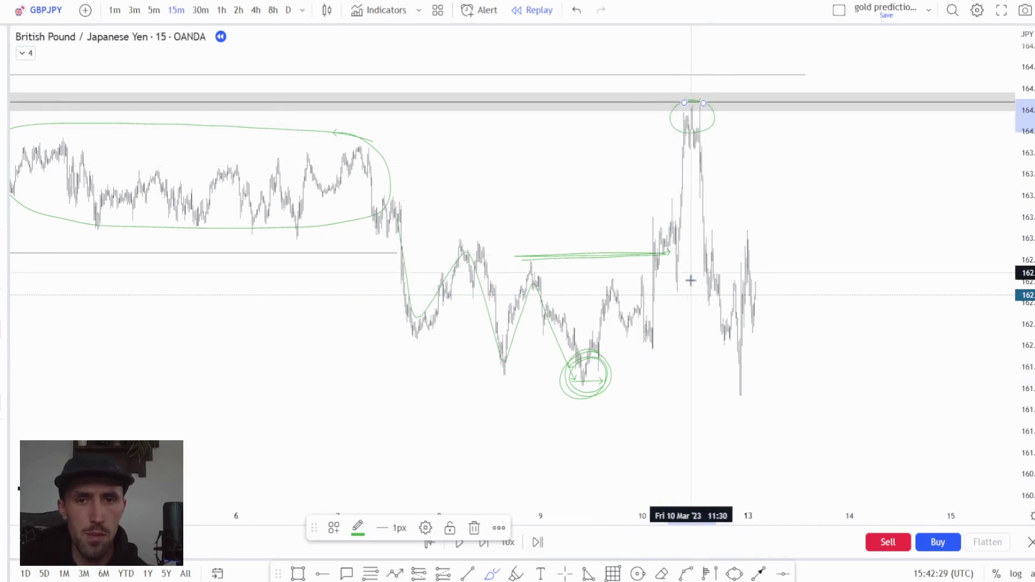
Step: Mark with brush lines the earlier highs broken by the 10 March rally and the lows broken by the drop from its peak
left_click_drag(656, 200, 682, 197)
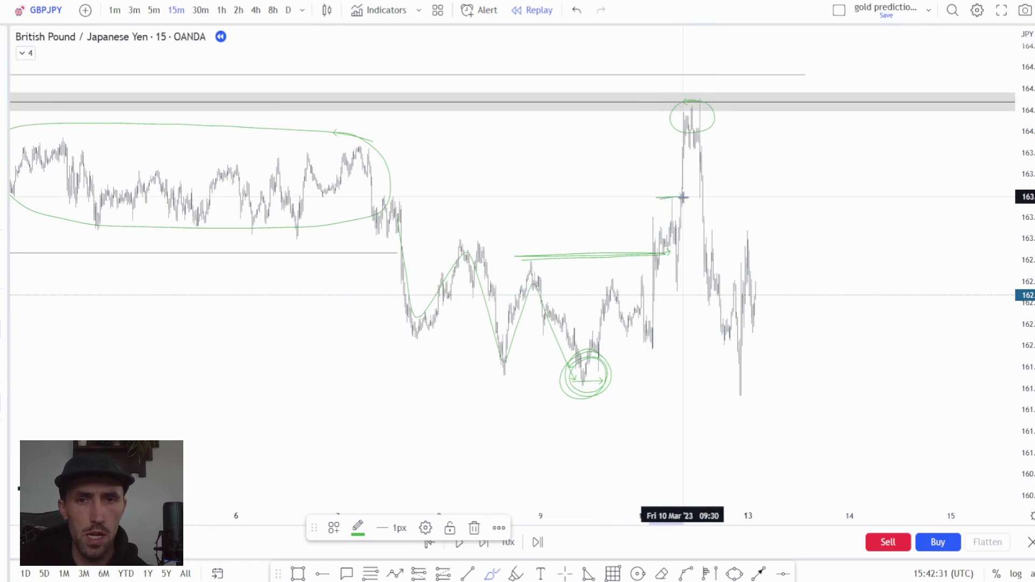
left_click_drag(330, 149, 670, 153)
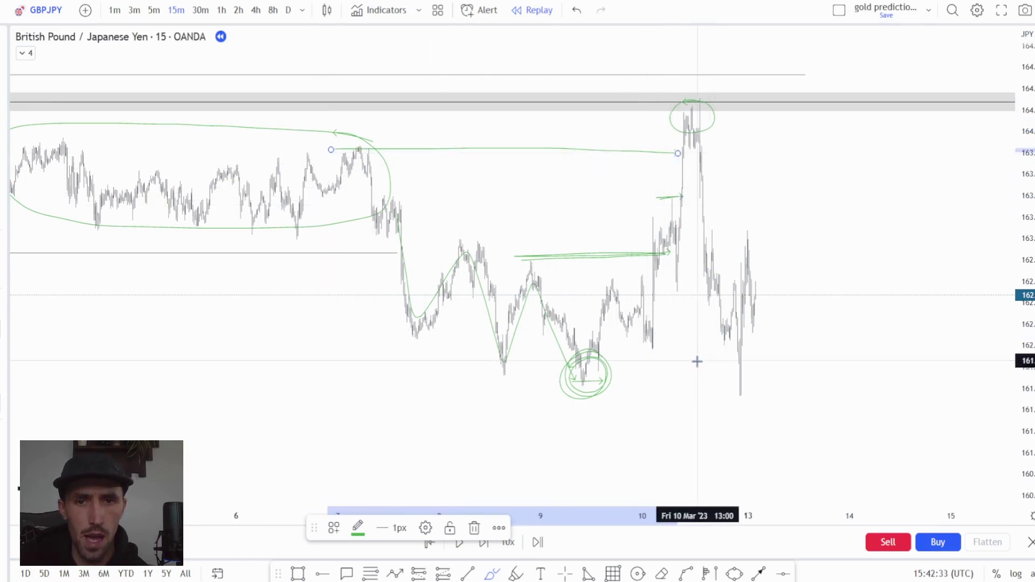
left_click_drag(677, 291, 714, 292)
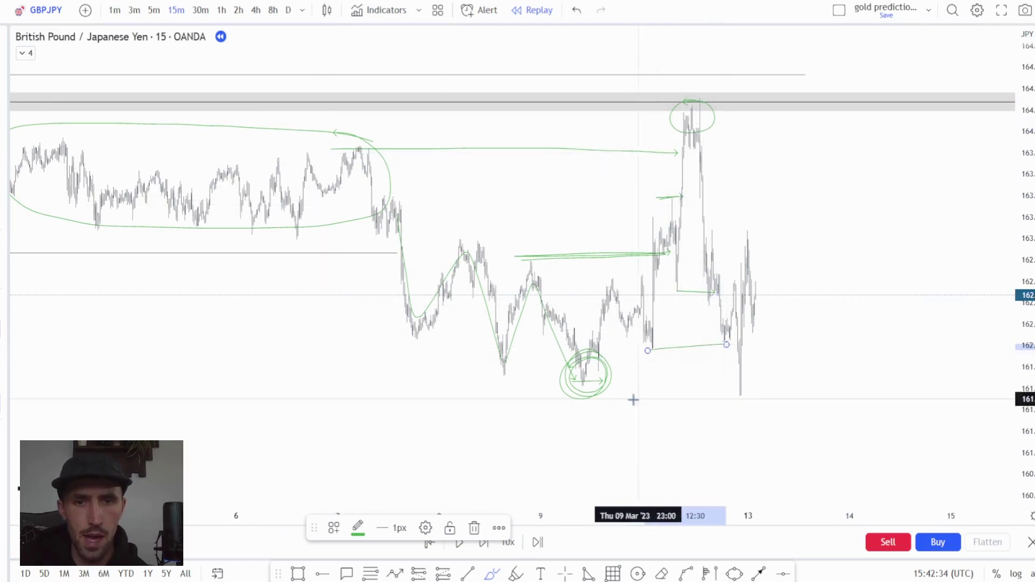
Step: Mark the 9 March low's level across to the 13 March wick with the brush, and undo the latest strokes
left_click_drag(582, 386, 741, 386)
left_click_drag(639, 392, 558, 390)
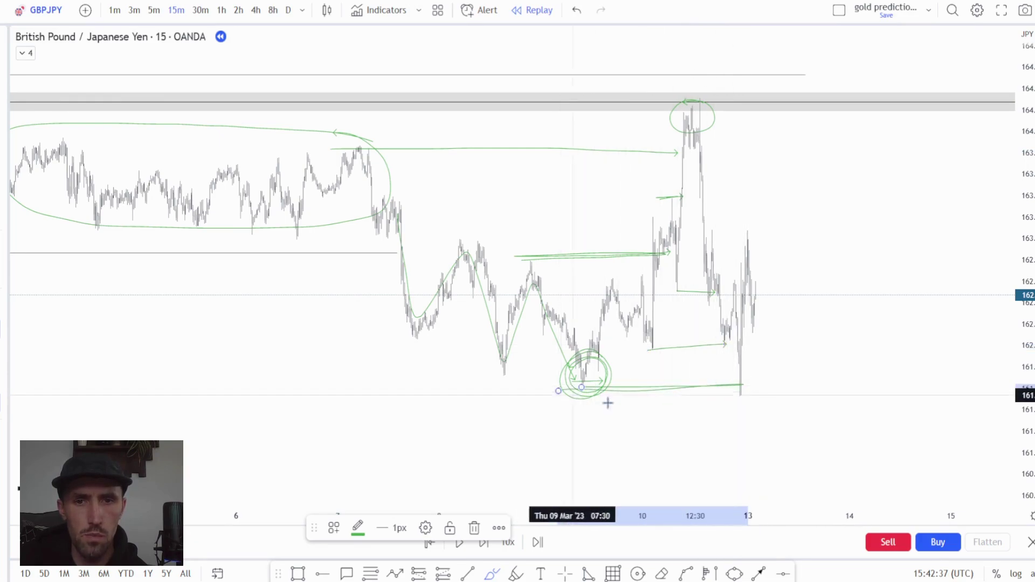
left_click(575, 12)
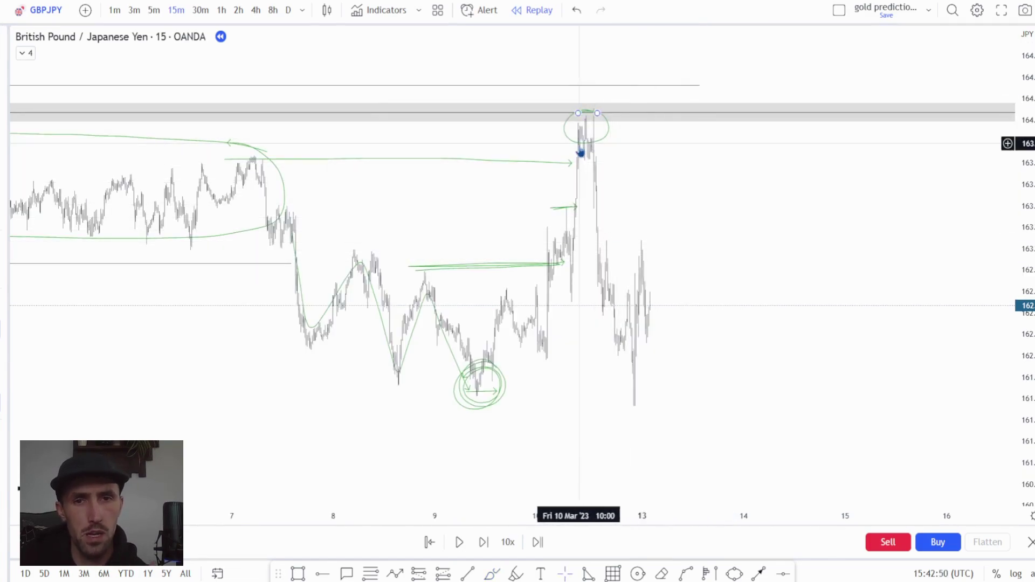
Step: Switch the GBPJPY chart to the 5-minute timeframe, keeping the 10 March peak and following drop in sight
scroll(716, 221, "up", 5)
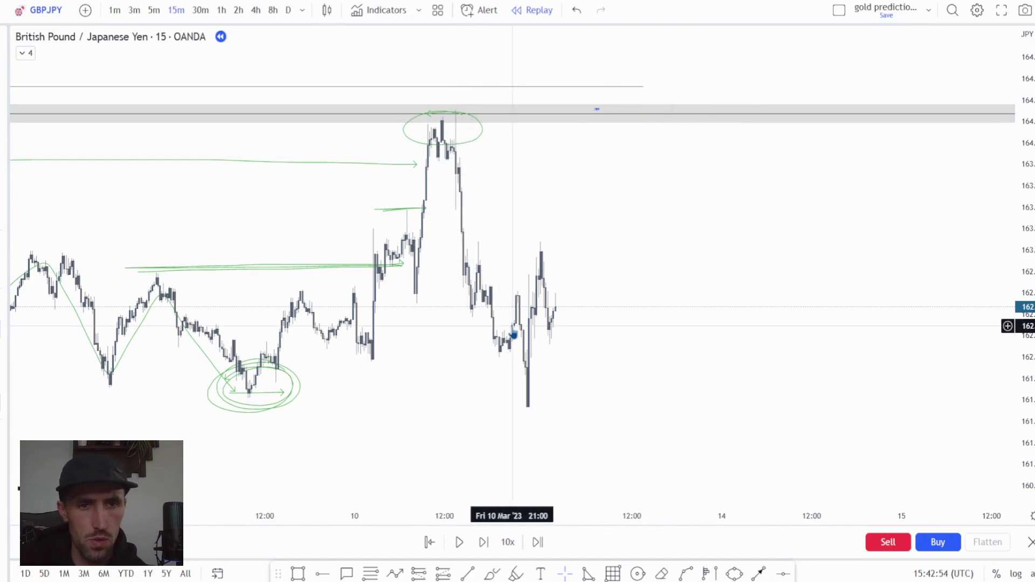
scroll(556, 341, "down", 3)
left_click_drag(700, 374, 622, 296)
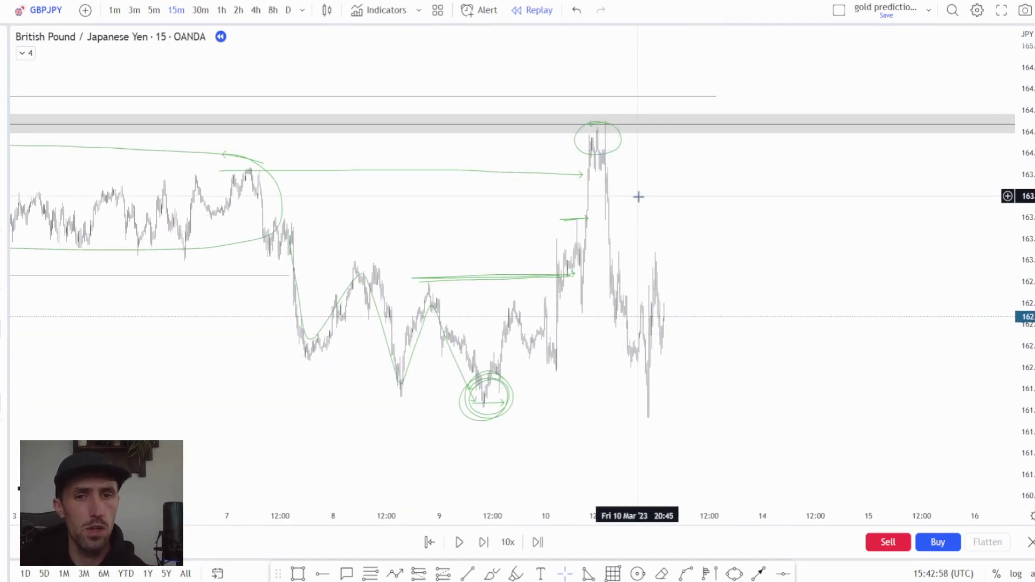
left_click_drag(676, 246, 588, 229)
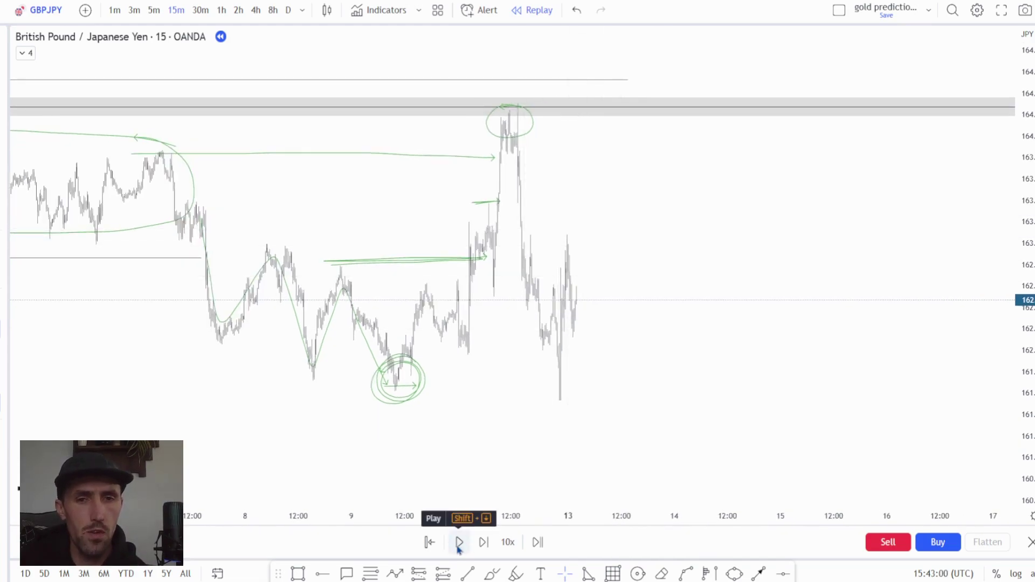
scroll(549, 409, "up", 4)
left_click_drag(549, 409, 615, 409)
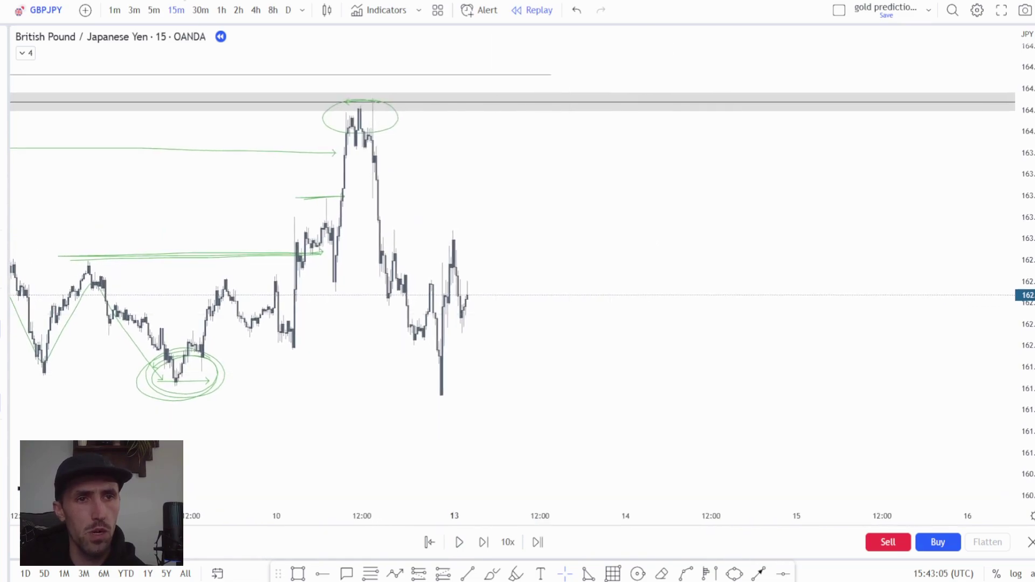
left_click(151, 20)
left_click_drag(655, 363, 436, 384)
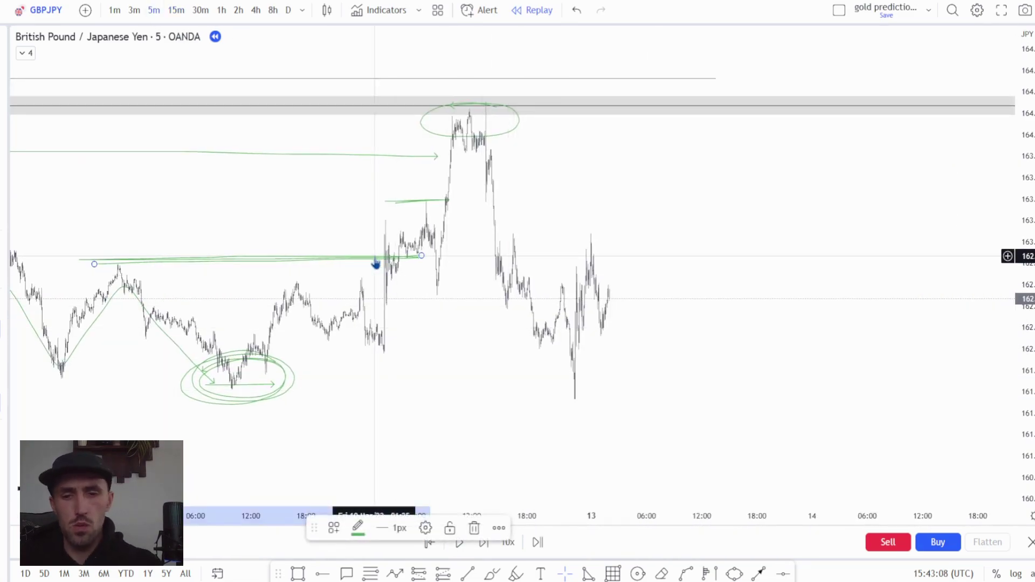
Step: Delete the brush lines at the highs broken by the 10 March rally and the circles around its peak and the 9 March low
key("Delete")
left_click(417, 202)
key("Delete")
left_click(404, 155)
key("Delete")
left_click(440, 134)
key("Delete")
left_click(286, 383)
key("Delete")
Step: Run the replay through the 13 March sell-off, and draw a trend line across the equal highs from 10 March 16:25 to 13 March 08:05
left_click(460, 543)
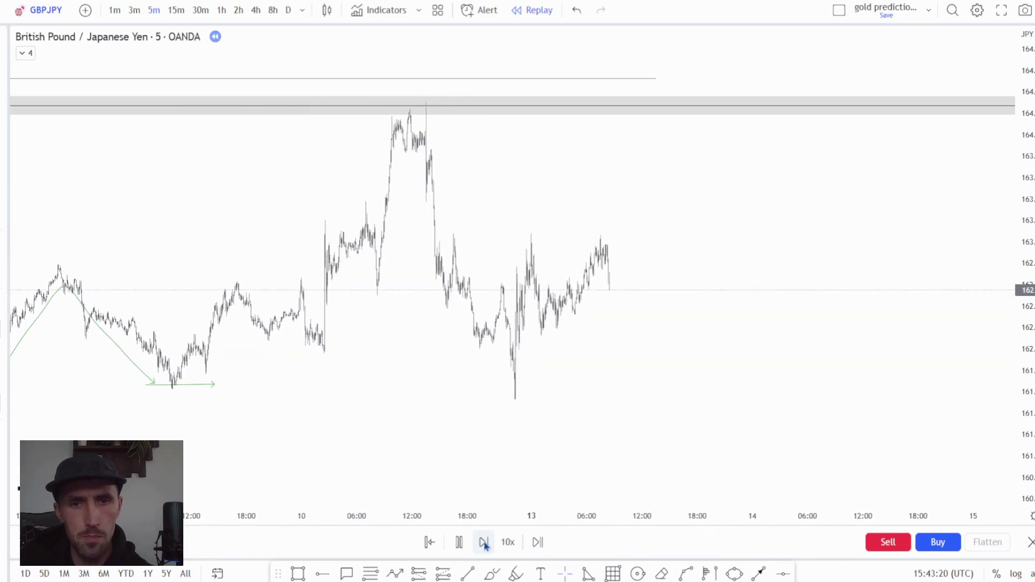
left_click(459, 542)
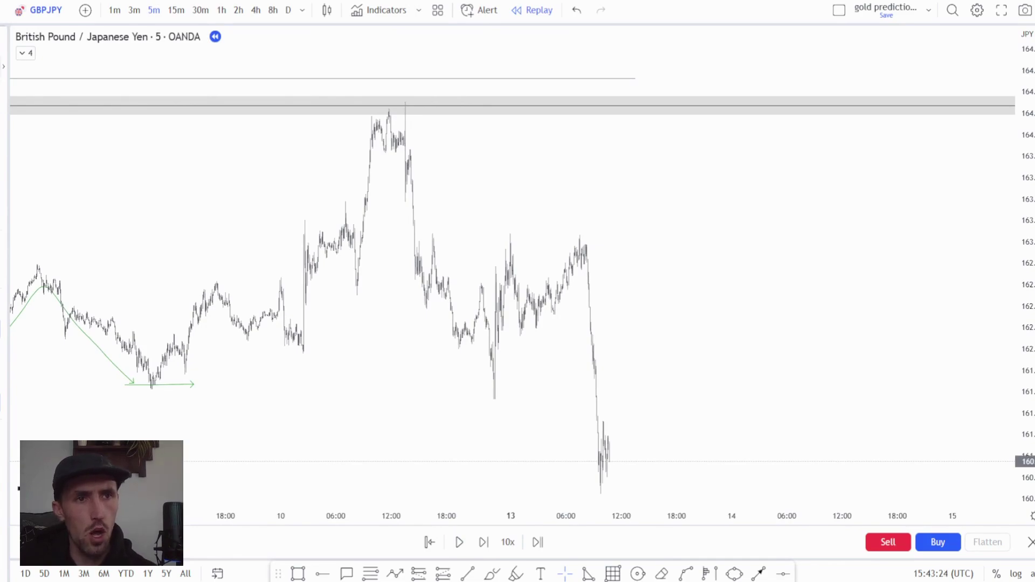
left_click(432, 234)
left_click(585, 235)
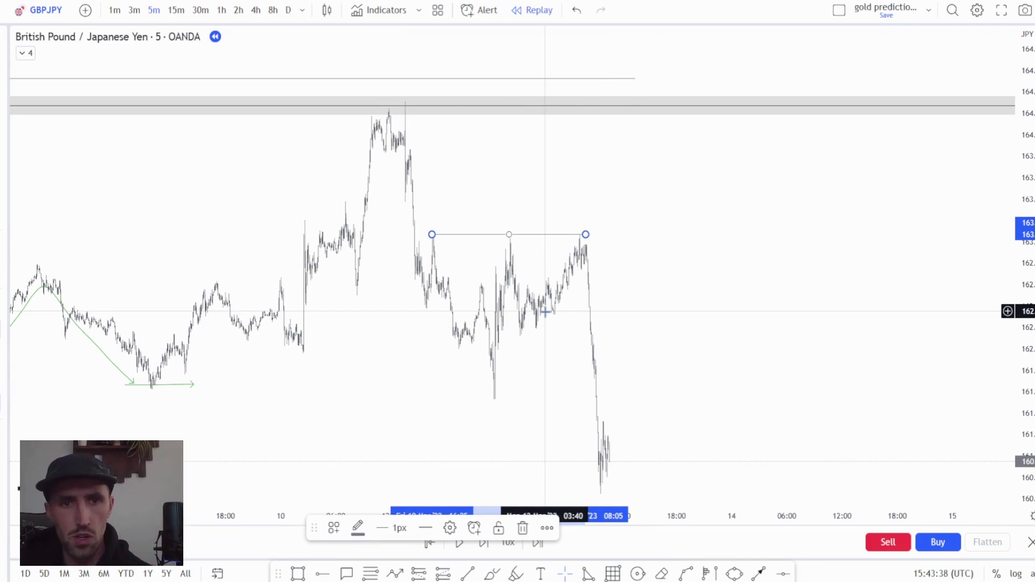
Step: Sketch with the brush a projected rally above the equal highs and a drop from its circled top, and undo the strokes
left_click(491, 573)
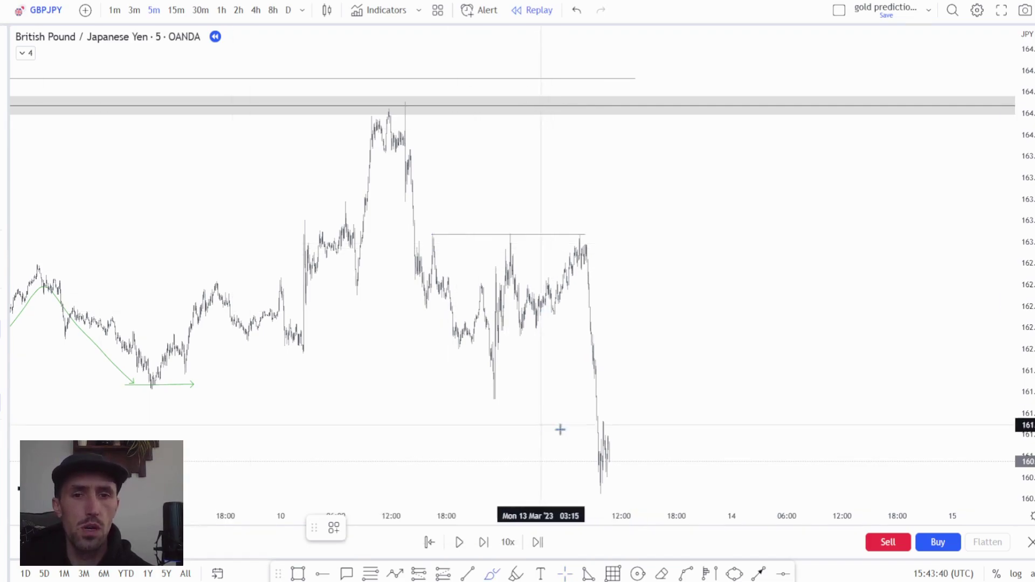
mouse_move(610, 453)
left_mouse_down()
mouse_move(681, 208)
mouse_move(682, 229)
mouse_move(670, 217)
mouse_move(685, 213)
mouse_move(747, 386)
left_mouse_up()
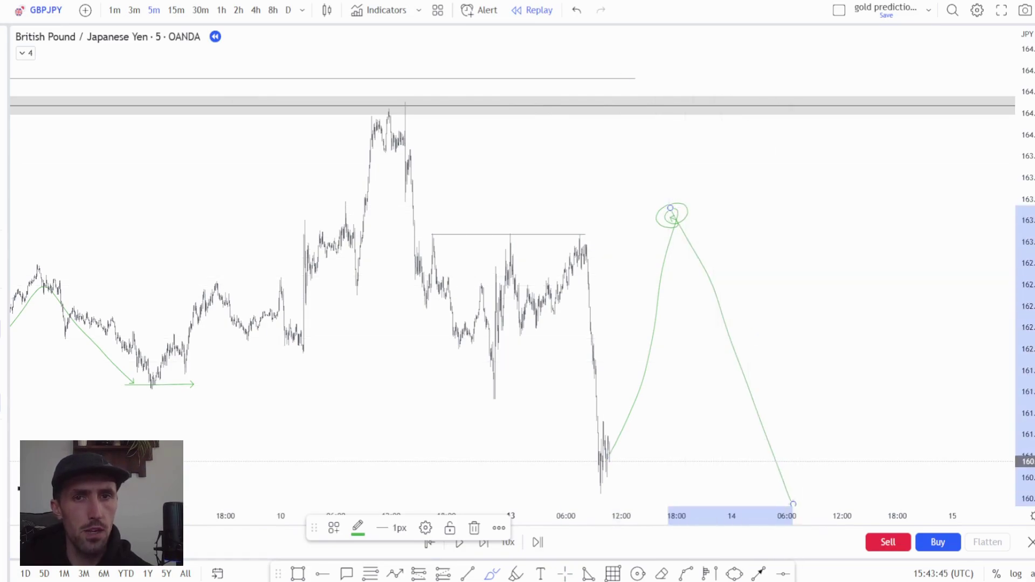
left_click(576, 10)
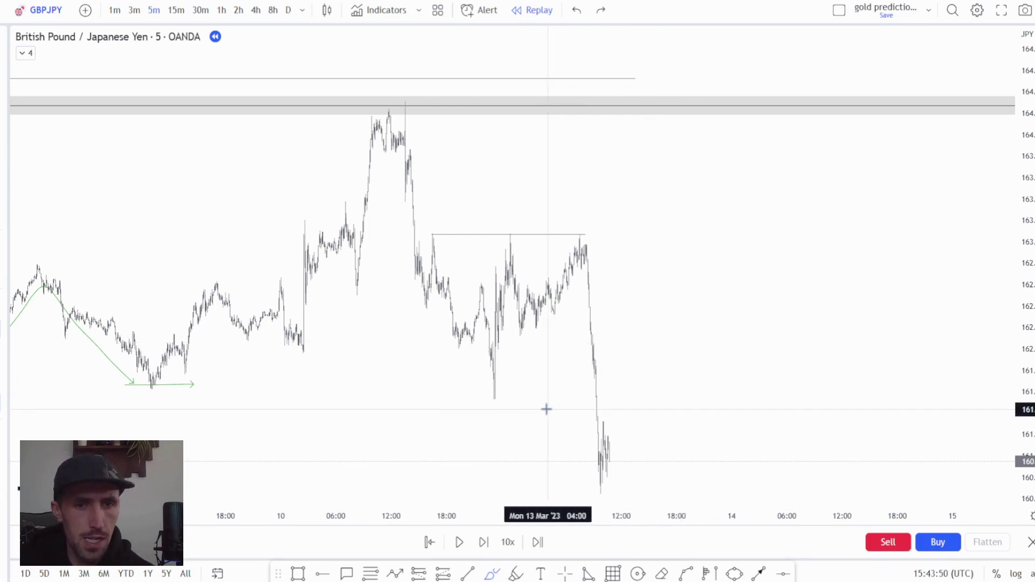
mouse_move(587, 476)
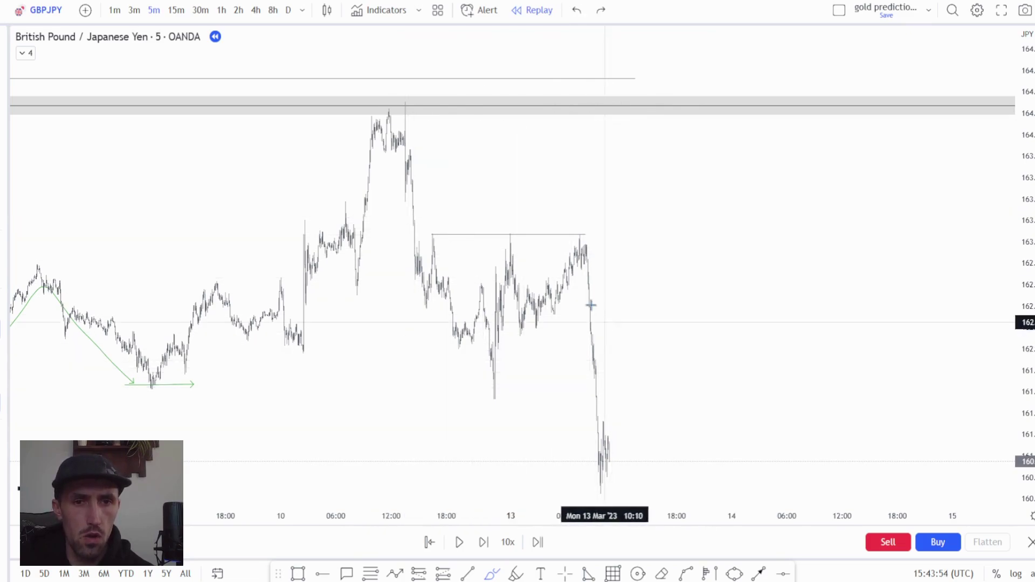
mouse_move(496, 381)
left_mouse_down()
mouse_move(472, 397)
mouse_move(498, 383)
left_mouse_up()
left_click(576, 10)
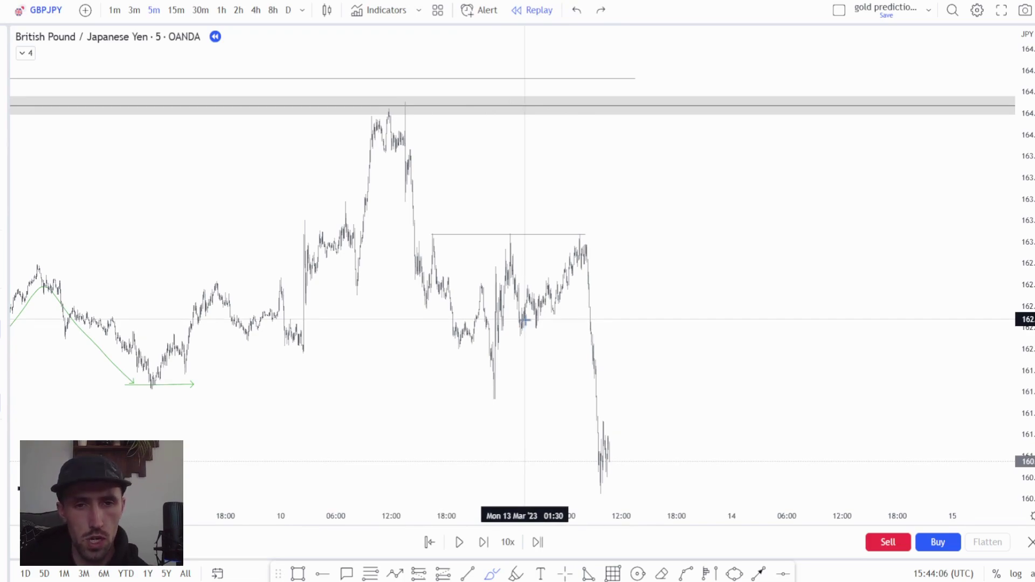
Step: Mark the 9 March low's level out to the 13 March break with the brush, and circle the 10 March peak and the 13 March low
left_click_drag(419, 402, 607, 398)
mouse_move(530, 396)
left_mouse_down()
mouse_move(131, 398)
mouse_move(210, 380)
left_mouse_up()
mouse_move(409, 107)
left_mouse_down()
mouse_move(369, 99)
mouse_move(429, 121)
mouse_move(376, 107)
left_mouse_up()
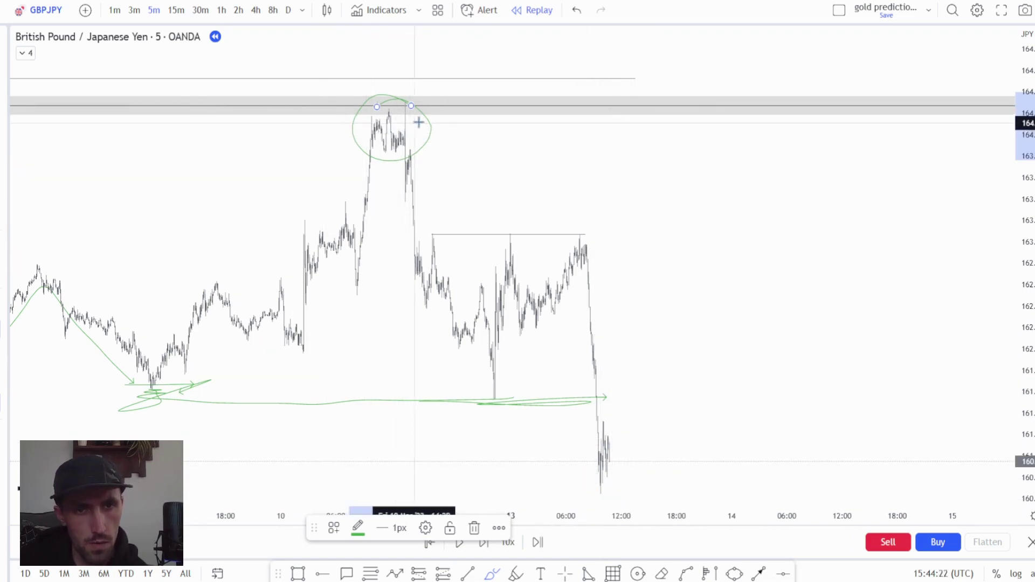
mouse_move(643, 457)
left_mouse_down()
mouse_move(632, 499)
mouse_move(627, 451)
left_mouse_up()
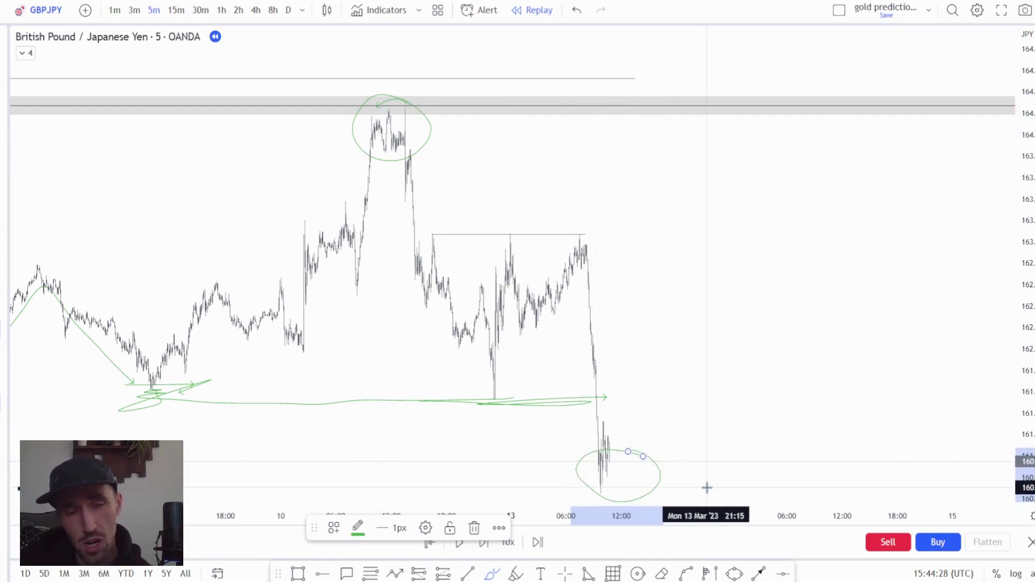
Step: Delete the brush circle and arrow around the 10 March peak
scroll(721, 413, "down", 3)
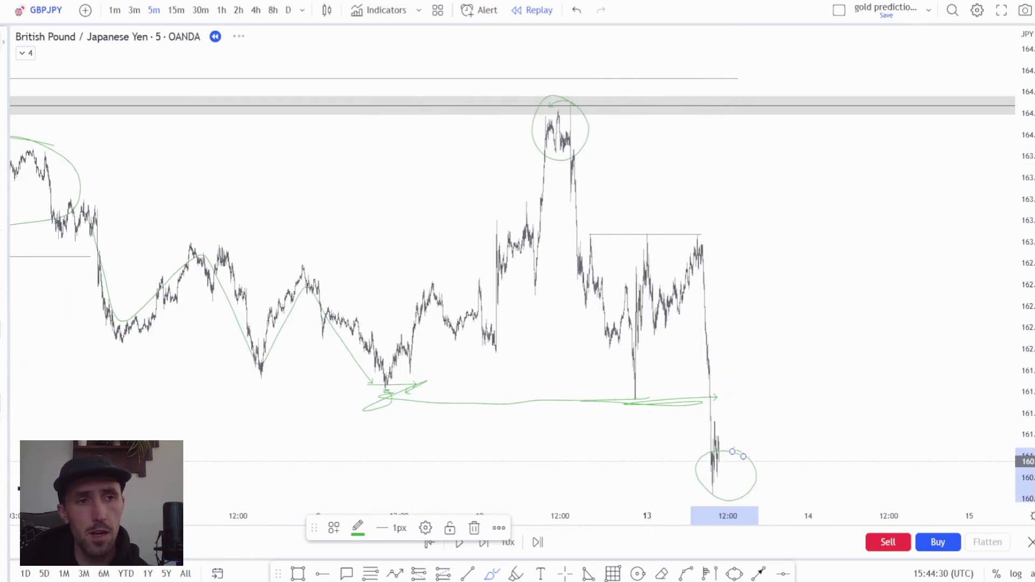
left_click_drag(428, 216, 376, 210)
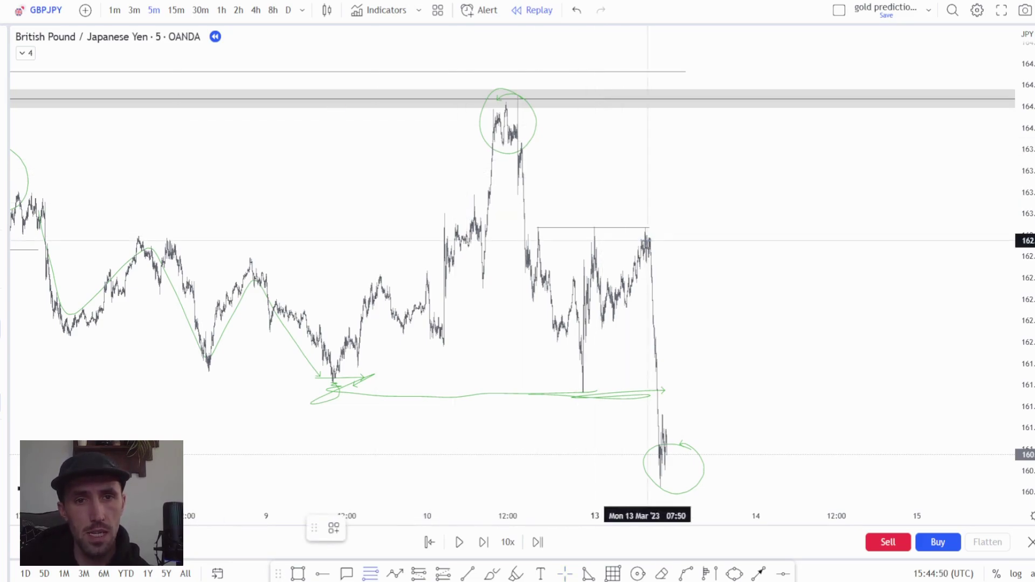
scroll(552, 160, "up", 3)
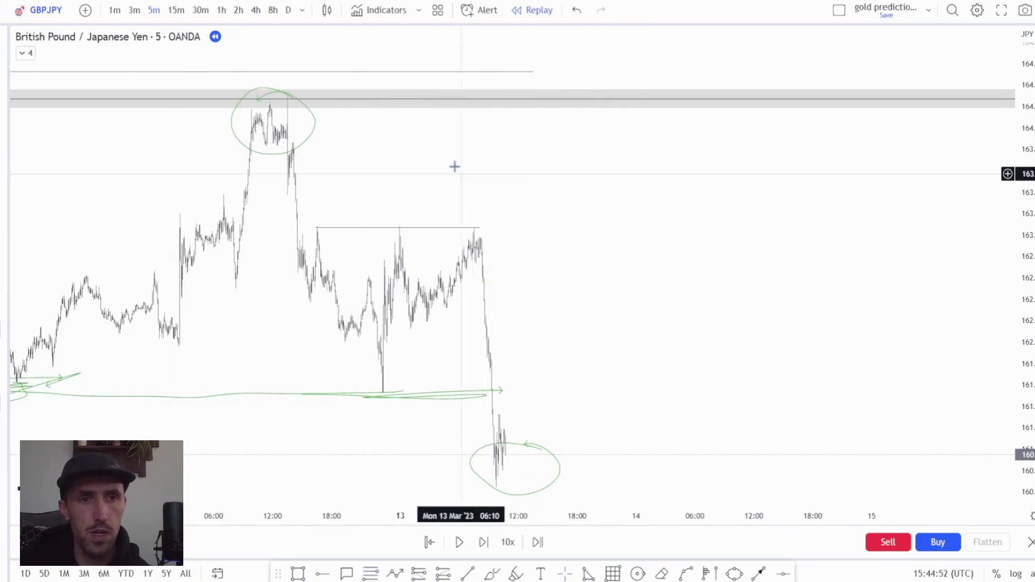
left_click_drag(454, 166, 857, 228)
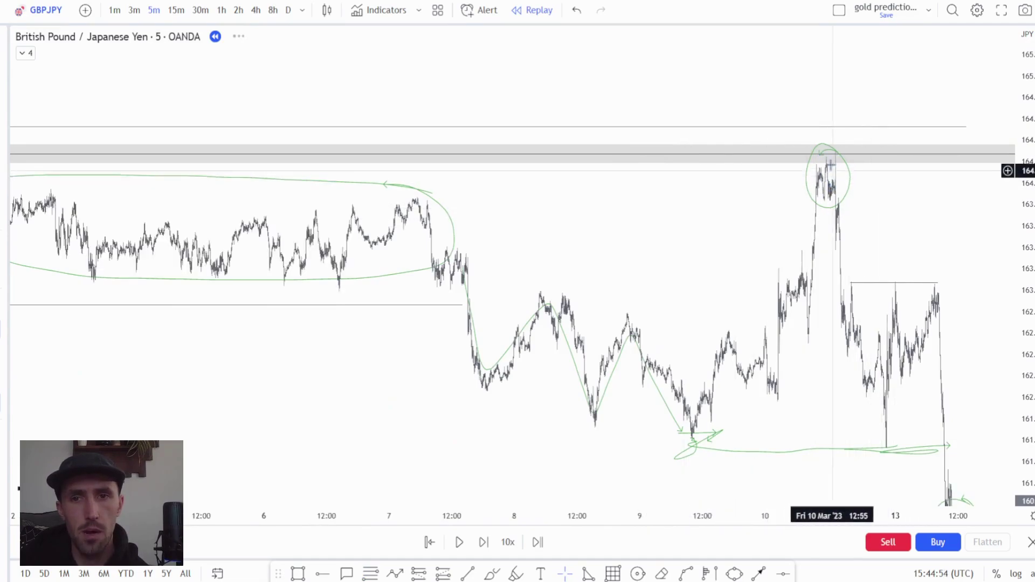
mouse_move(828, 183)
left_mouse_down()
mouse_move(728, 161)
mouse_move(646, 162)
left_mouse_up()
left_click(624, 174)
key("Delete")
Step: Examine the 5-minute candles of the 10 March peak where they meet the shaded supply zone
left_click_drag(1025, 315, 1022, 166)
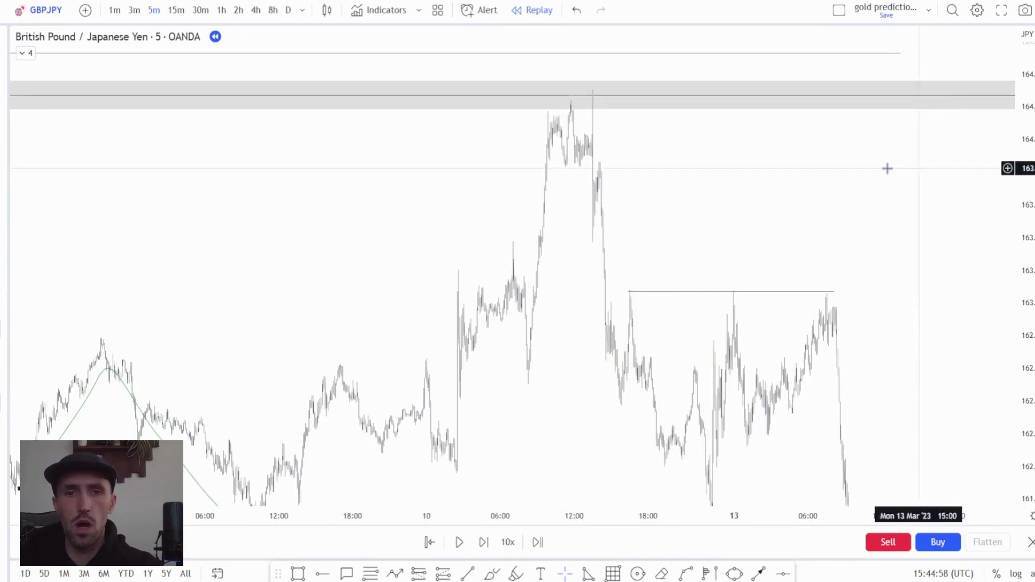
left_click_drag(811, 191, 843, 279)
scroll(831, 277, "up", 3)
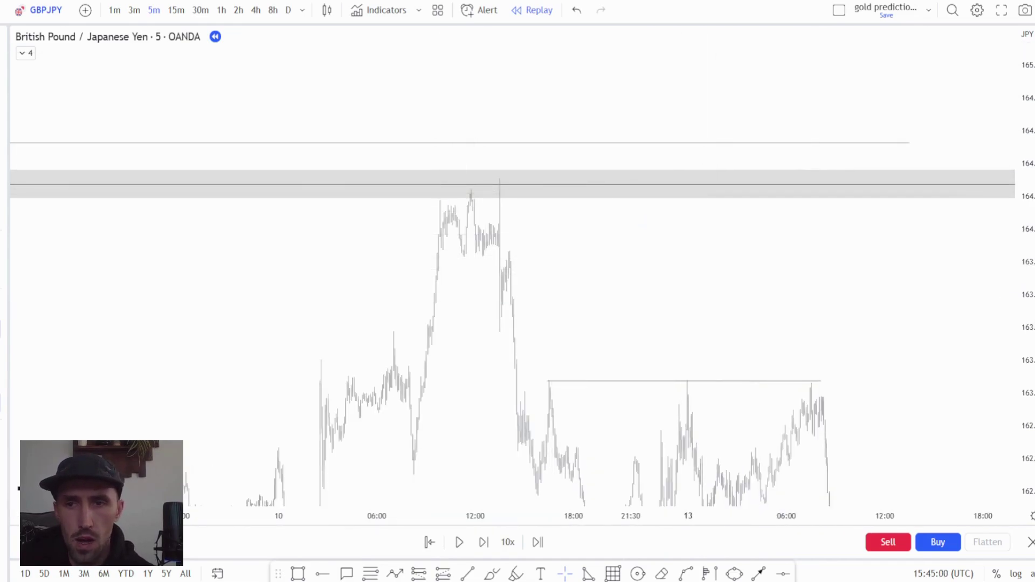
left_click_drag(1024, 324, 1024, 135)
scroll(735, 216, "up", 4)
left_click_drag(612, 232, 970, 224)
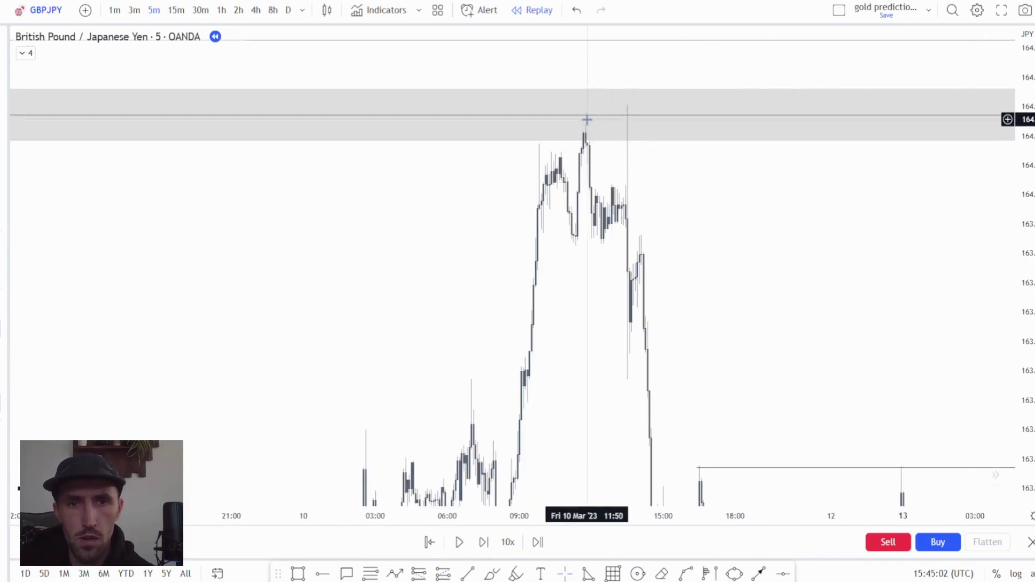
scroll(854, 281, "down", 5)
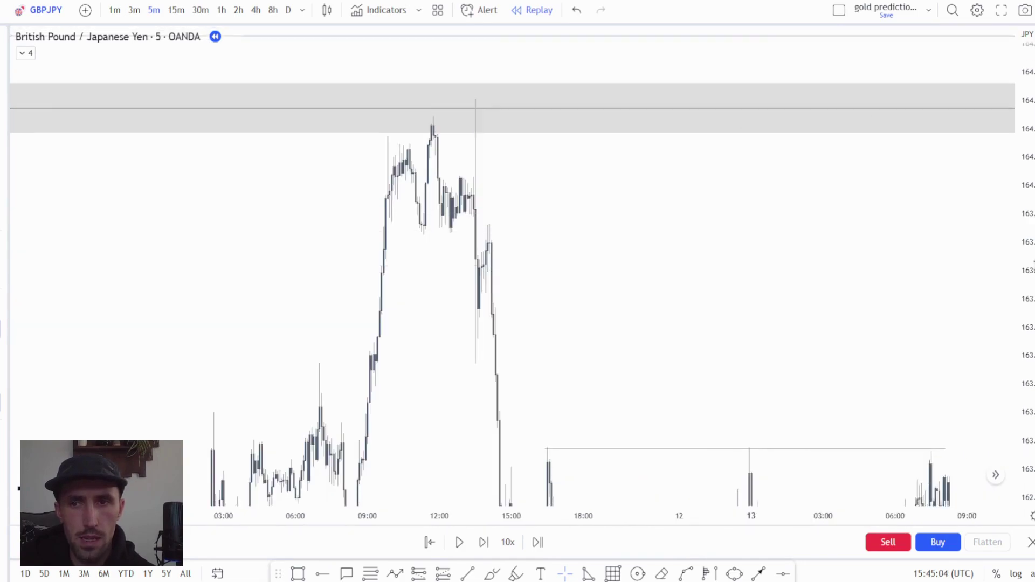
scroll(653, 264, "down", 5)
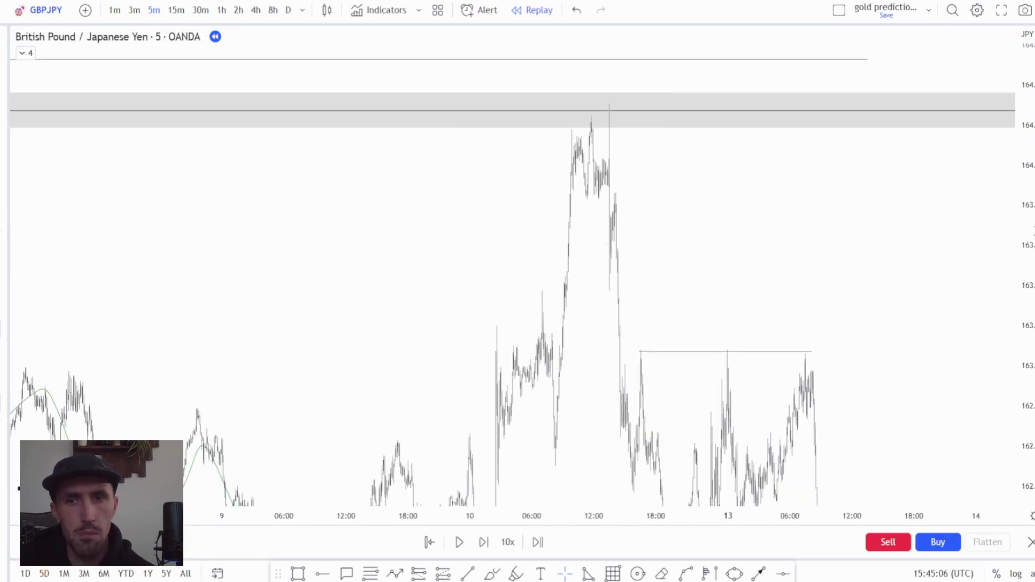
left_click_drag(749, 258, 587, 227)
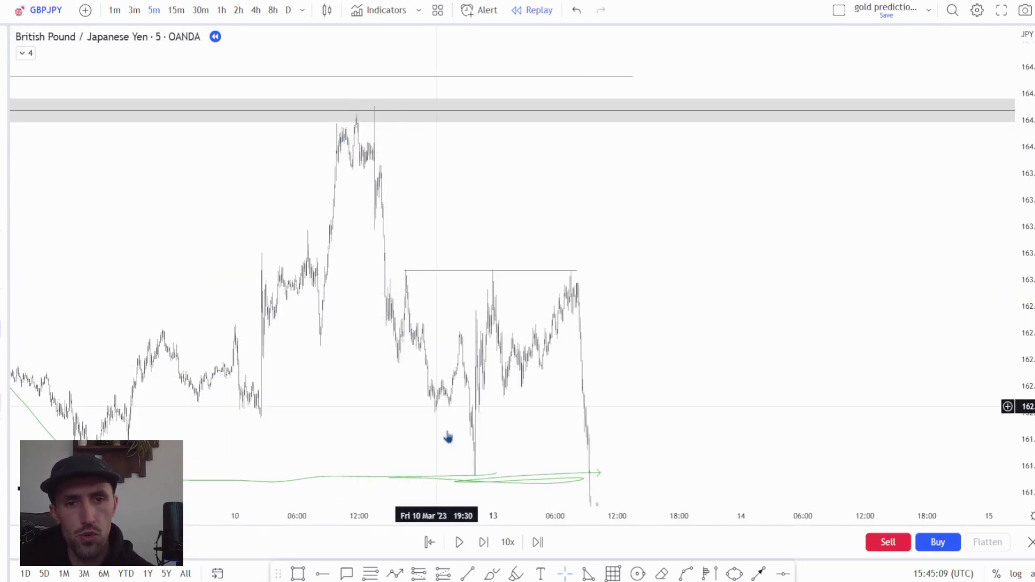
left_click_drag(654, 388, 696, 325)
left_click(2, 91)
left_click(602, 208)
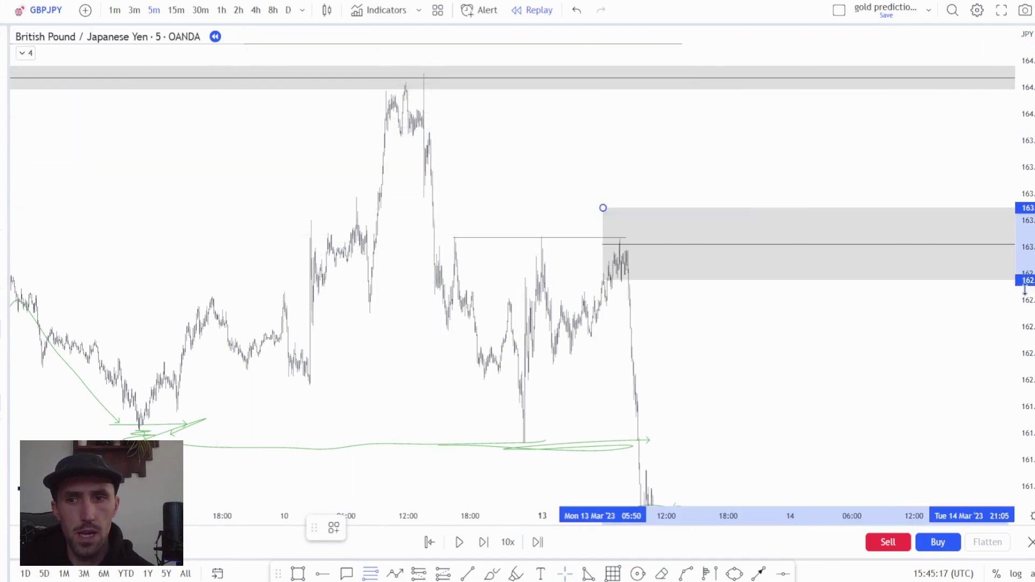
key("Escape")
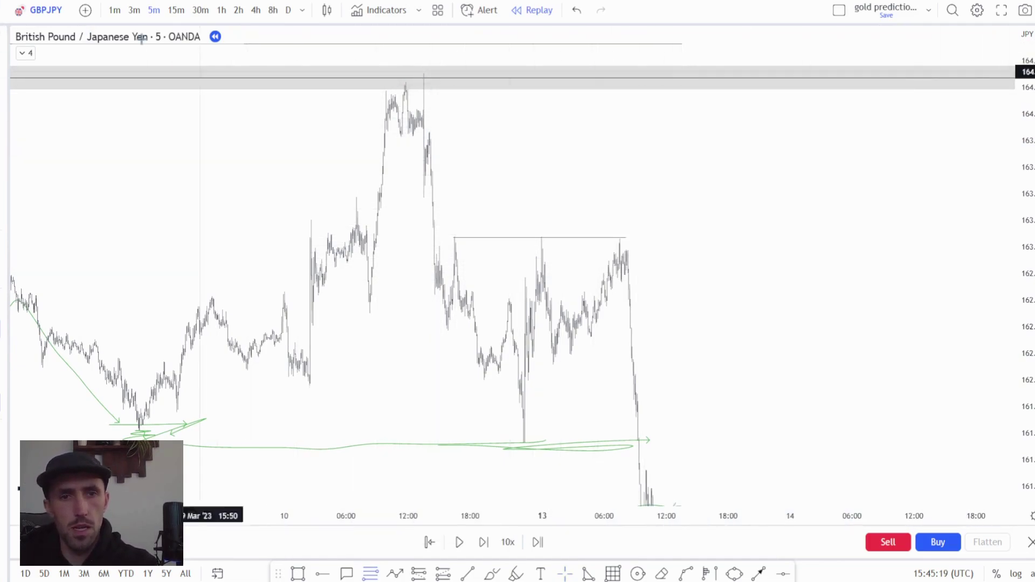
Step: Switch the chart back to the 15-minute timeframe with the 10 March peak in close view
left_click_drag(1022, 343, 1023, 143)
left_click_drag(574, 53, 853, 325)
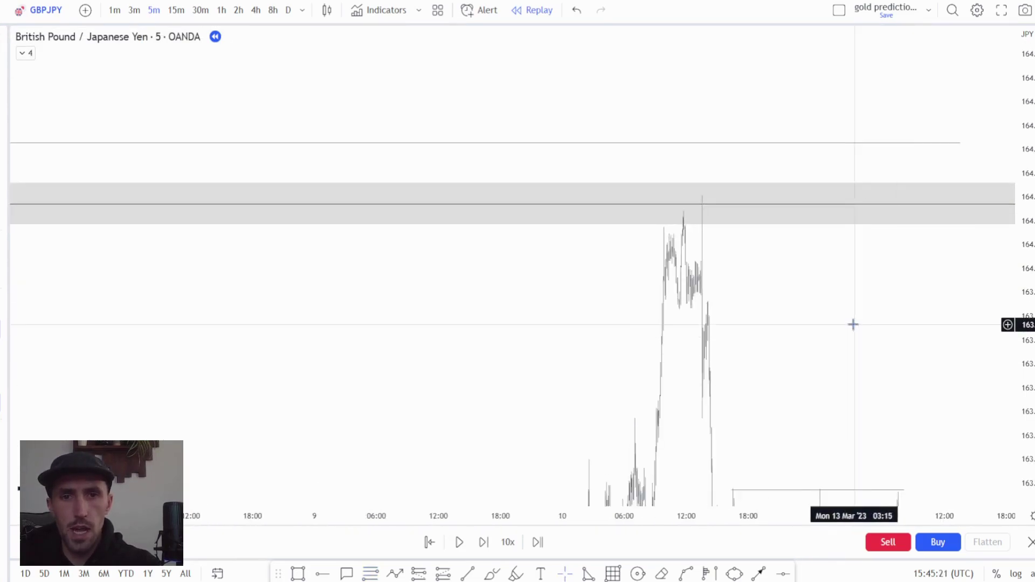
scroll(853, 326, "up", 5)
left_click_drag(575, 293, 932, 310)
scroll(933, 310, "up", 2)
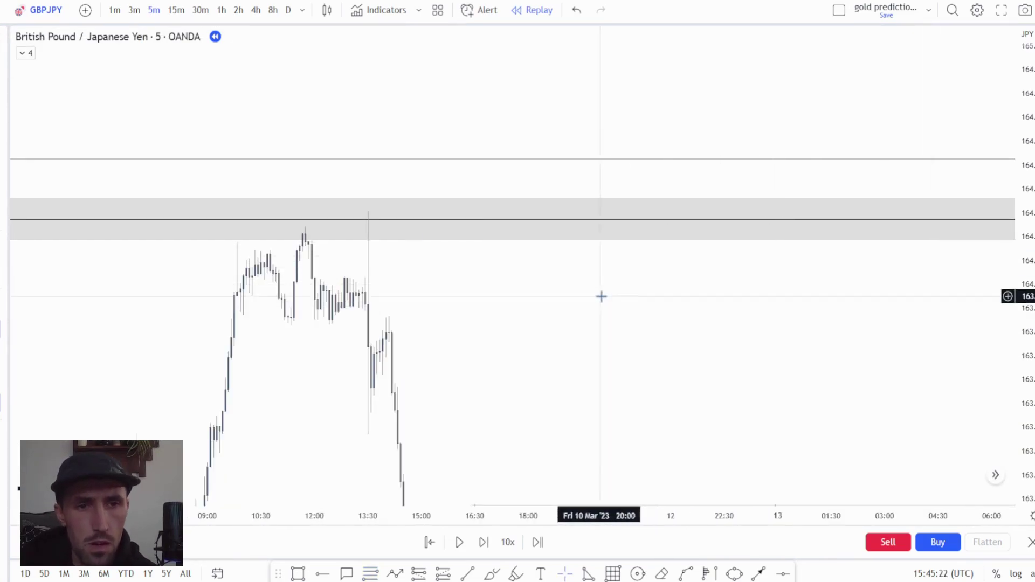
scroll(616, 273, "left", 3)
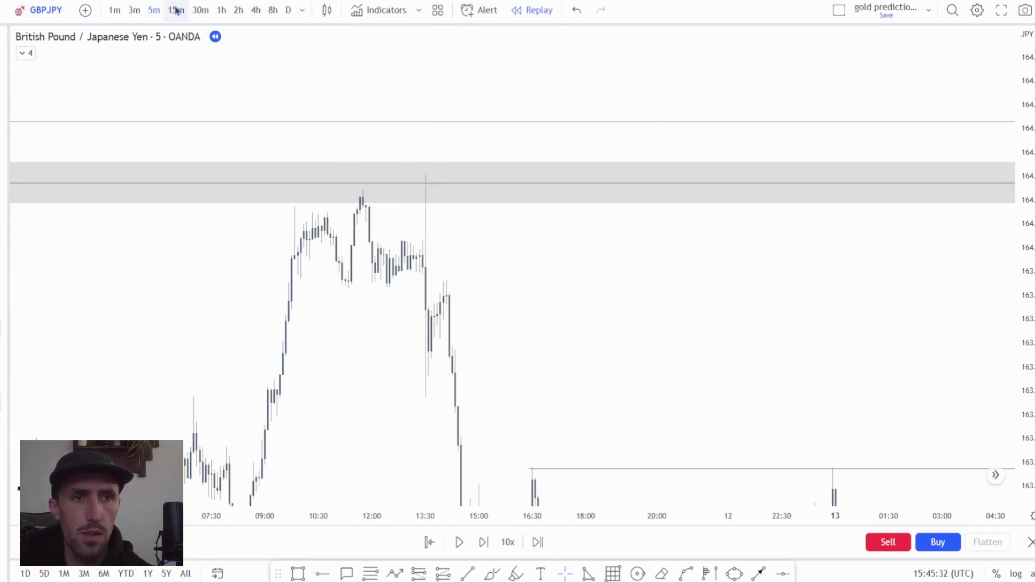
left_click(172, 11)
left_click_drag(820, 351, 655, 268)
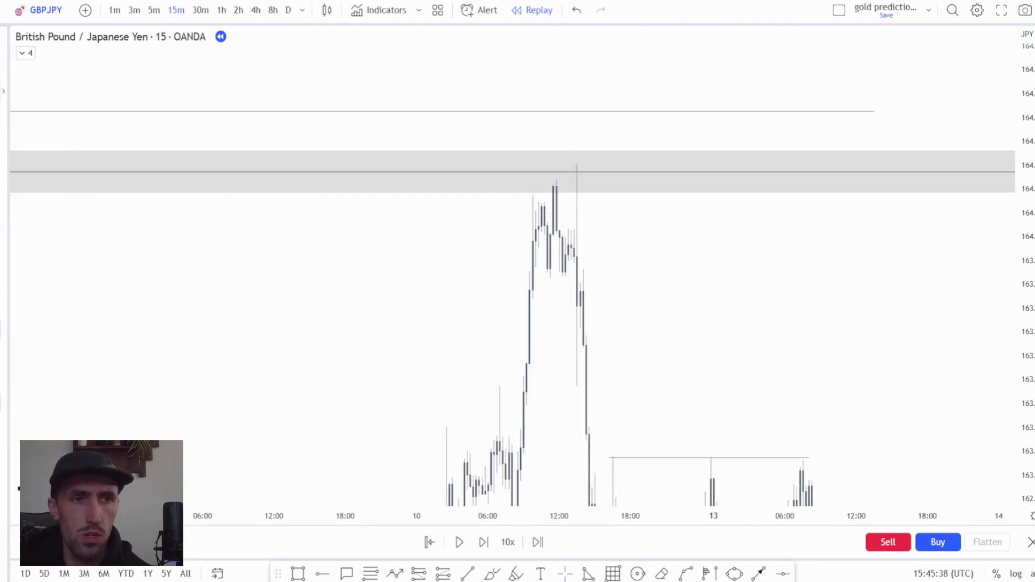
Step: Place a Fibonacci retracement zone over the 10 March peak's last up candle, anchored from 10 March 11:30 to 12 March 23:30
left_click_drag(553, 236, 708, 188)
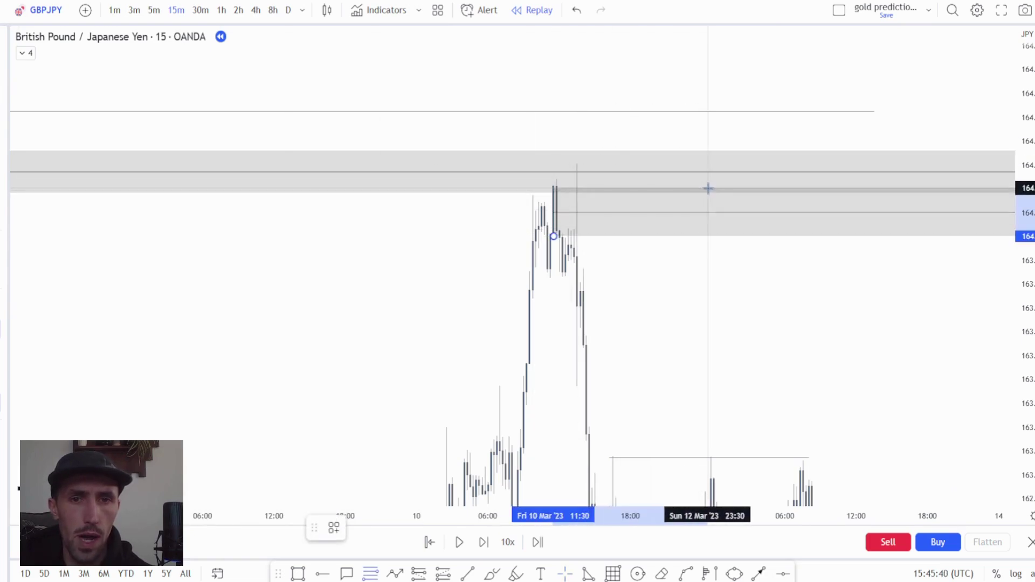
left_click(708, 186)
left_click(740, 335)
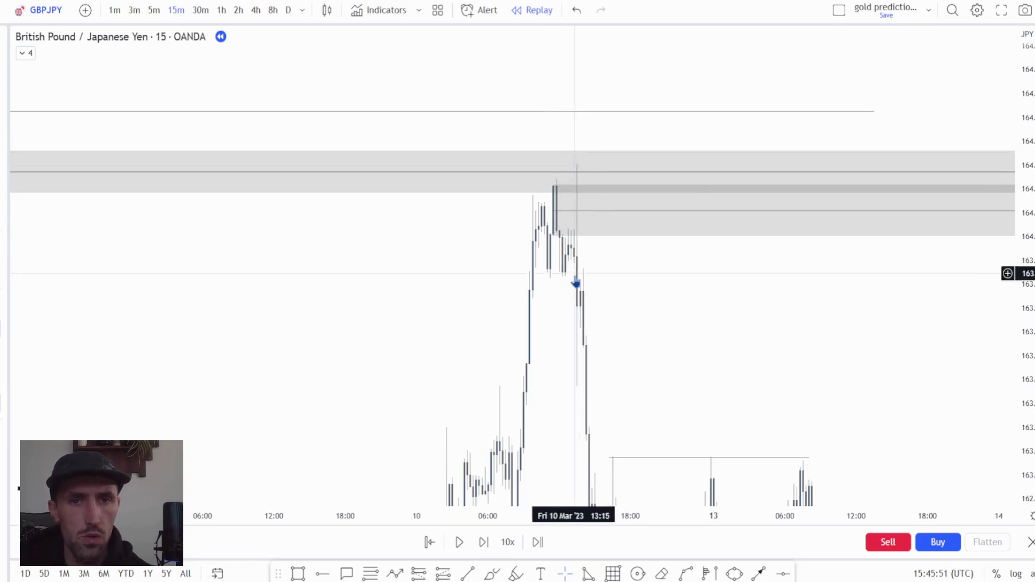
Step: Move the 1 March supply zone's end anchor to 10 March 12:15 and stop its lines from extending right
left_click_drag(669, 333, 541, 303)
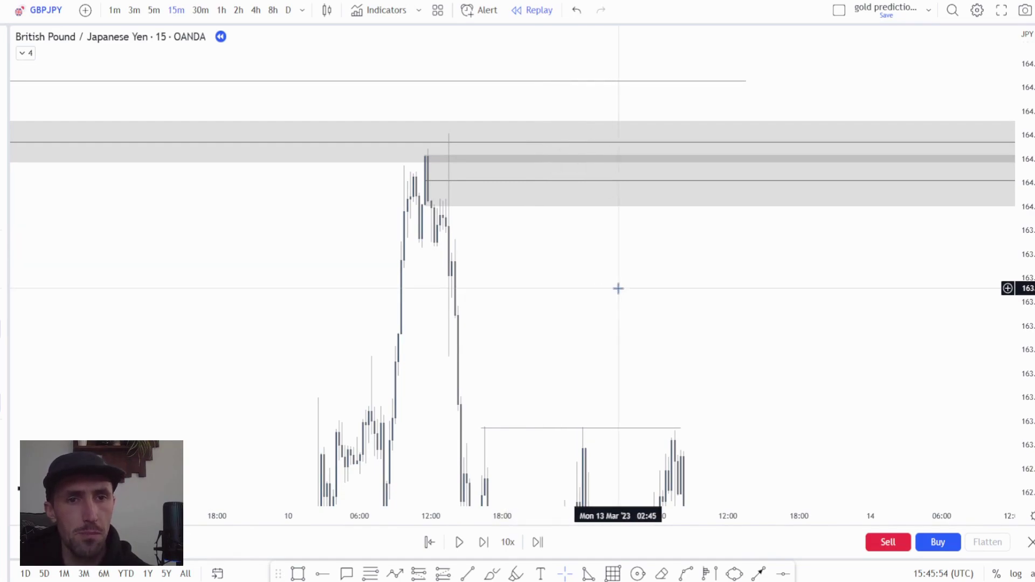
left_click_drag(658, 298, 518, 281)
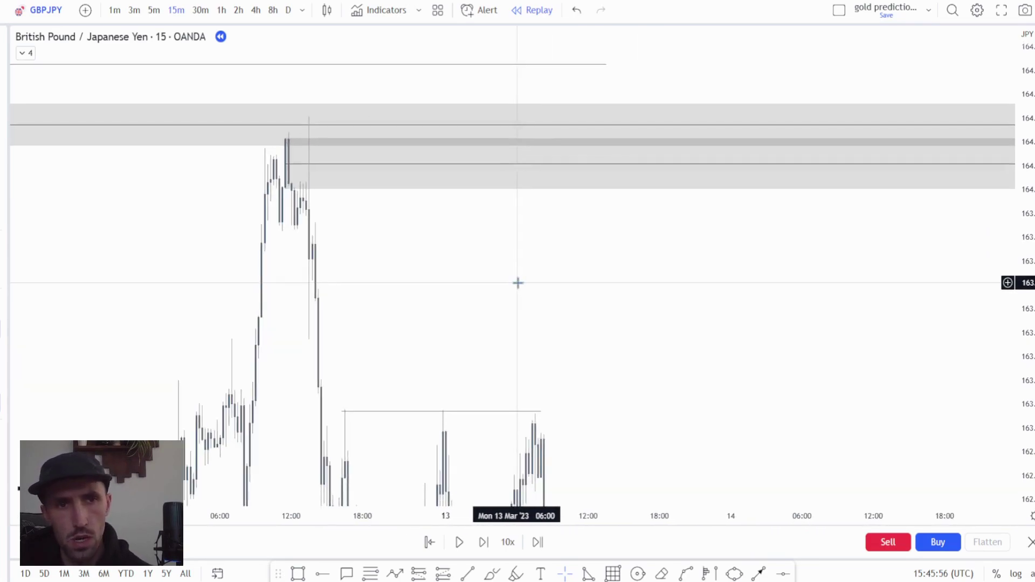
scroll(642, 296, "down", 4)
left_click_drag(765, 270, 361, 345)
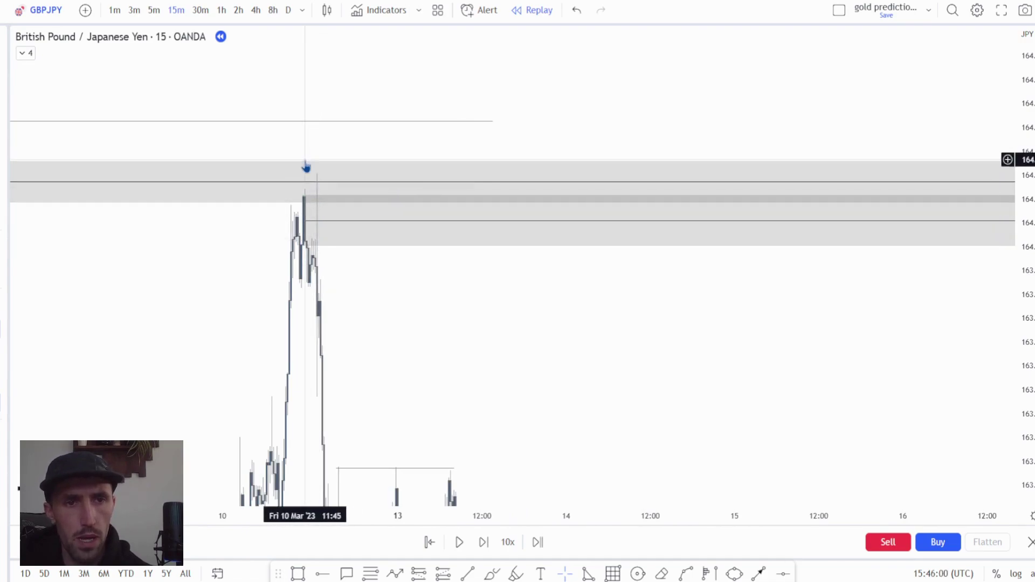
scroll(532, 203, "down", 10)
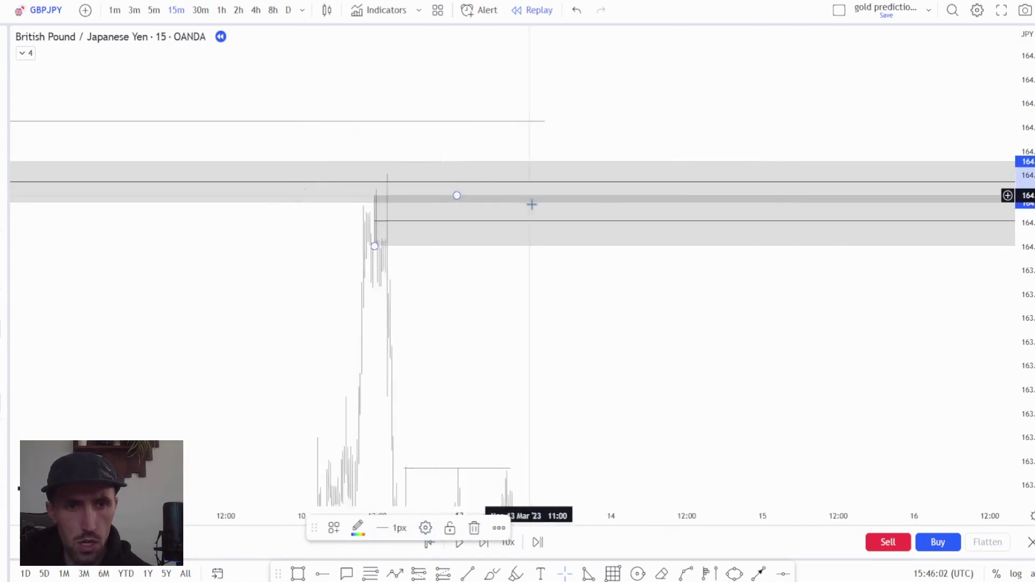
left_click_drag(401, 203, 611, 203)
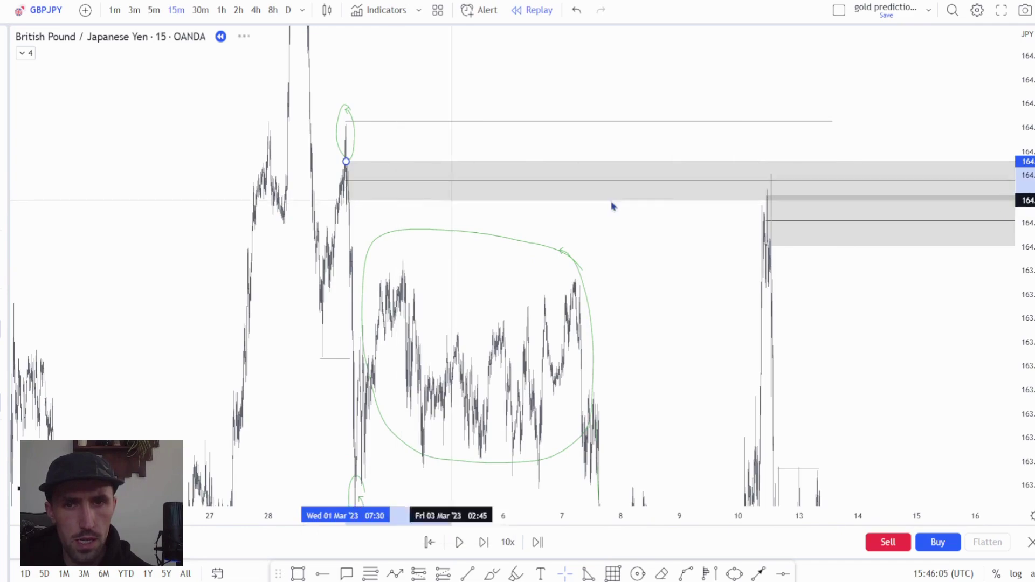
left_click(768, 202)
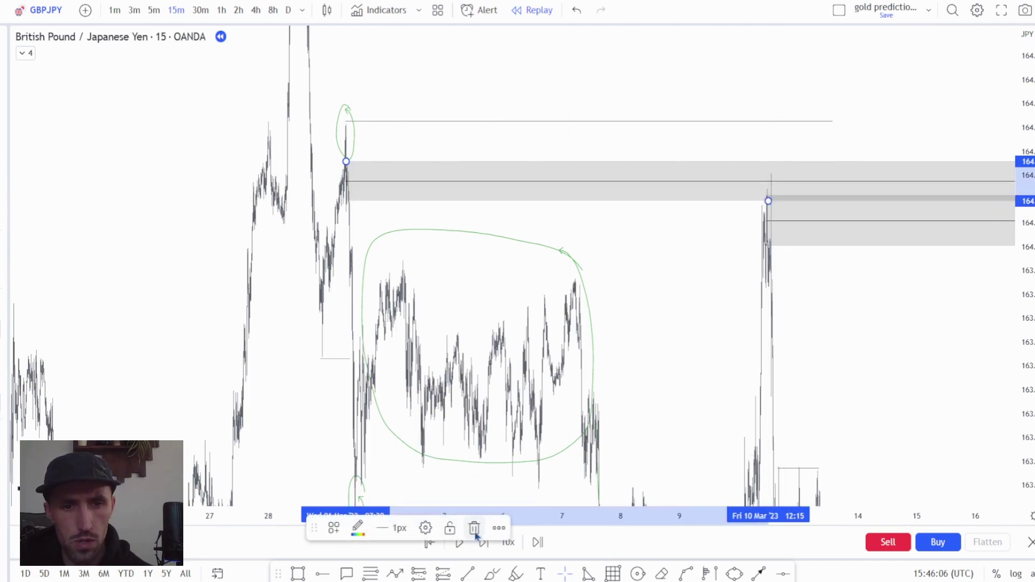
left_click(425, 527)
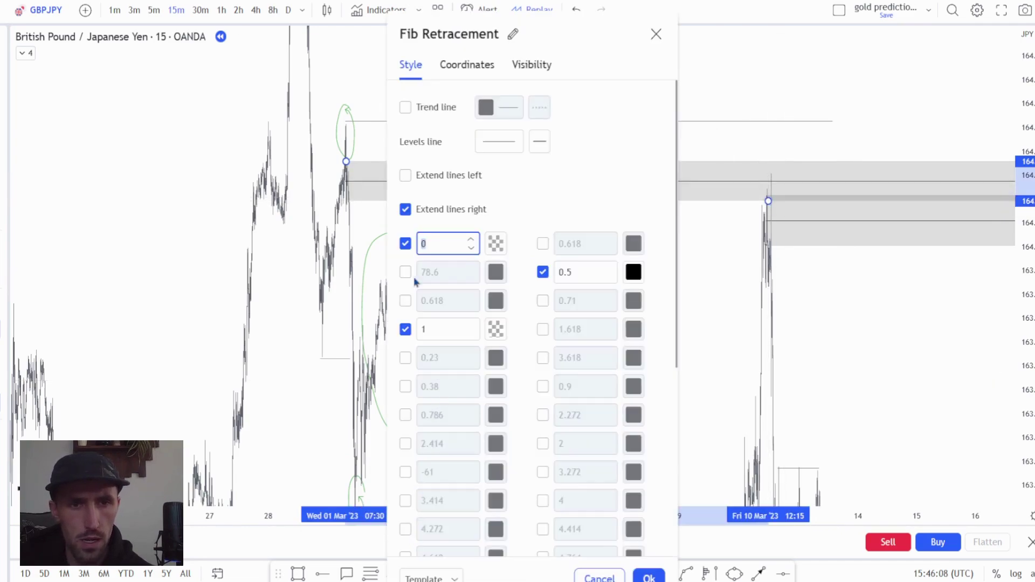
left_click(405, 211)
left_click(649, 578)
Step: Draw a horizontal trend line just above the newer supply zone, from 10 March 11:15 to 20 March 03:15
left_click_drag(871, 359, 467, 176)
left_click_drag(1027, 231, 1027, 453)
left_click_drag(604, 318, 800, 309)
scroll(799, 309, "up", 2)
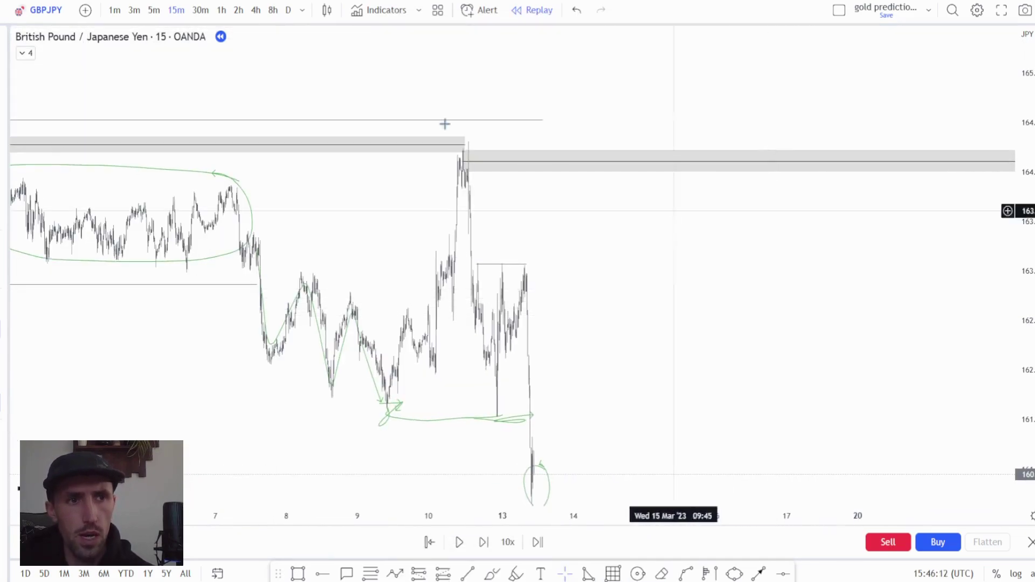
left_click(463, 148)
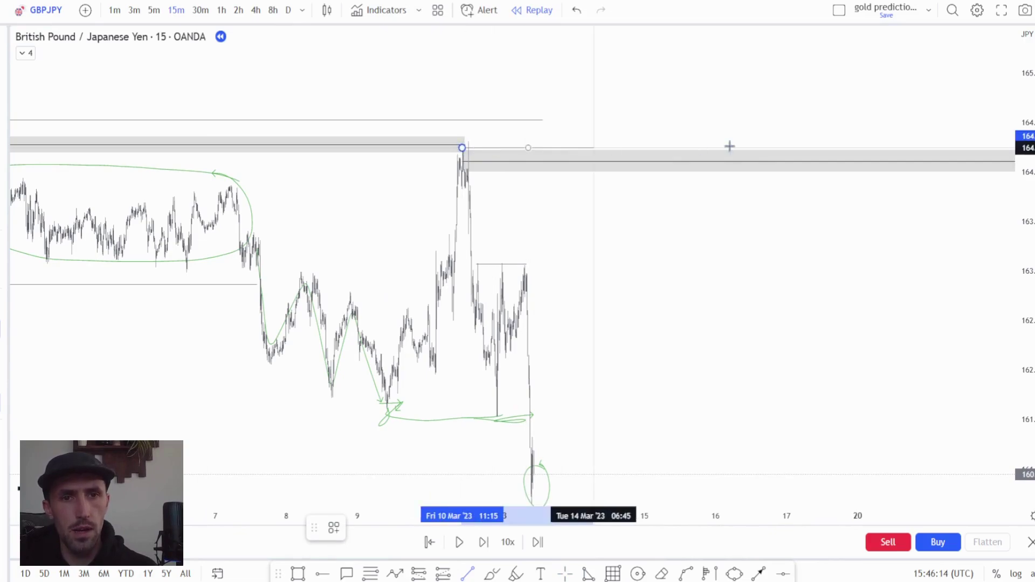
left_click(867, 148)
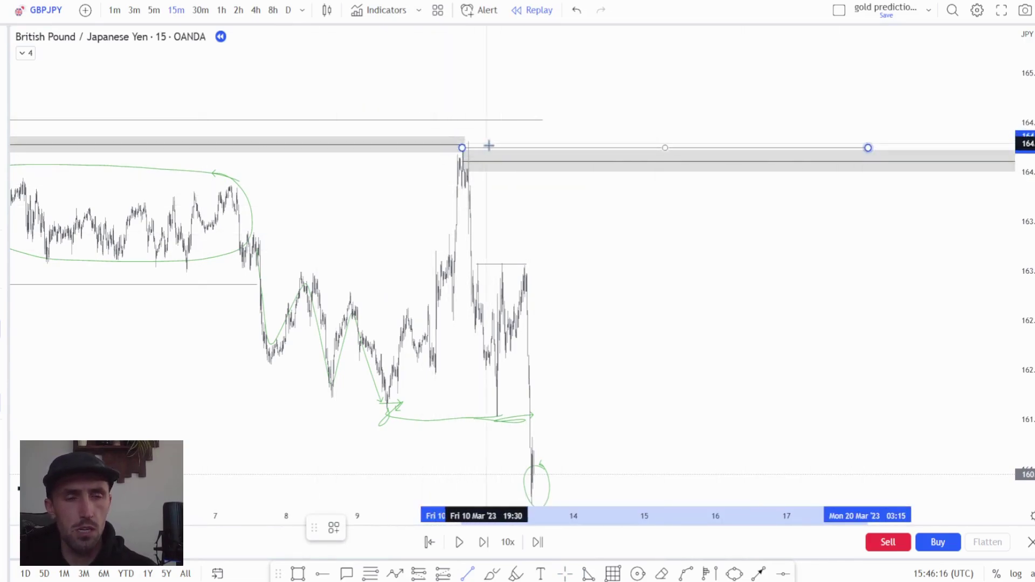
Step: Play the replay forward on 13 March and pause it once price has rebounded above the green brushed low line
mouse_move(532, 477)
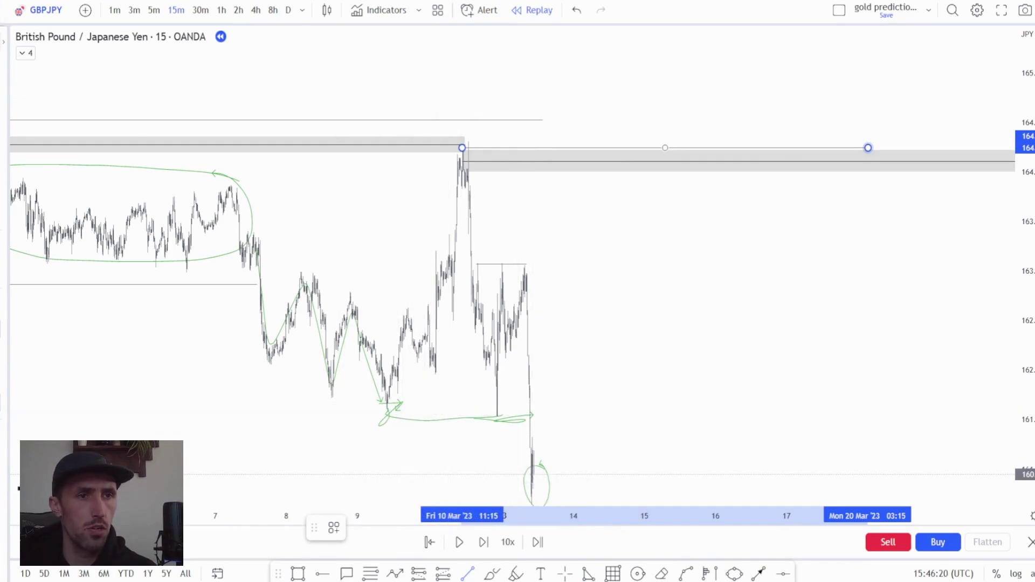
left_click_drag(631, 337, 571, 234)
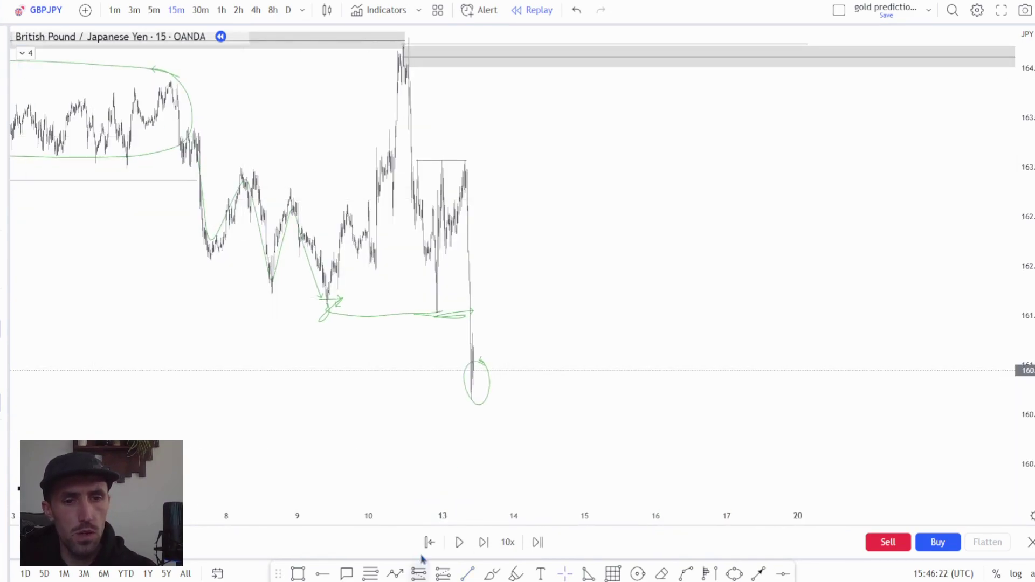
left_click(460, 542)
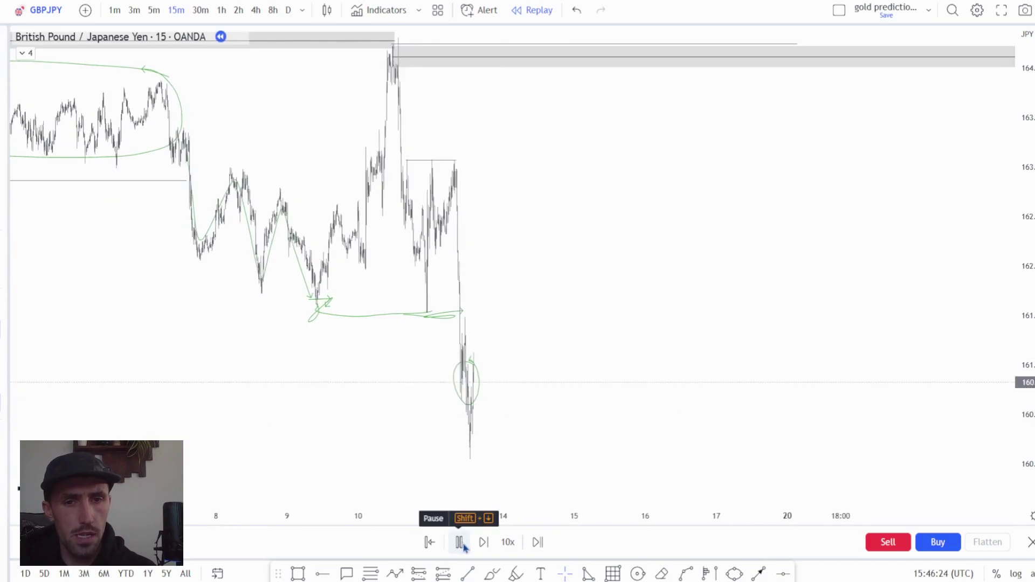
left_click(460, 543)
scroll(901, 323, "up", 5)
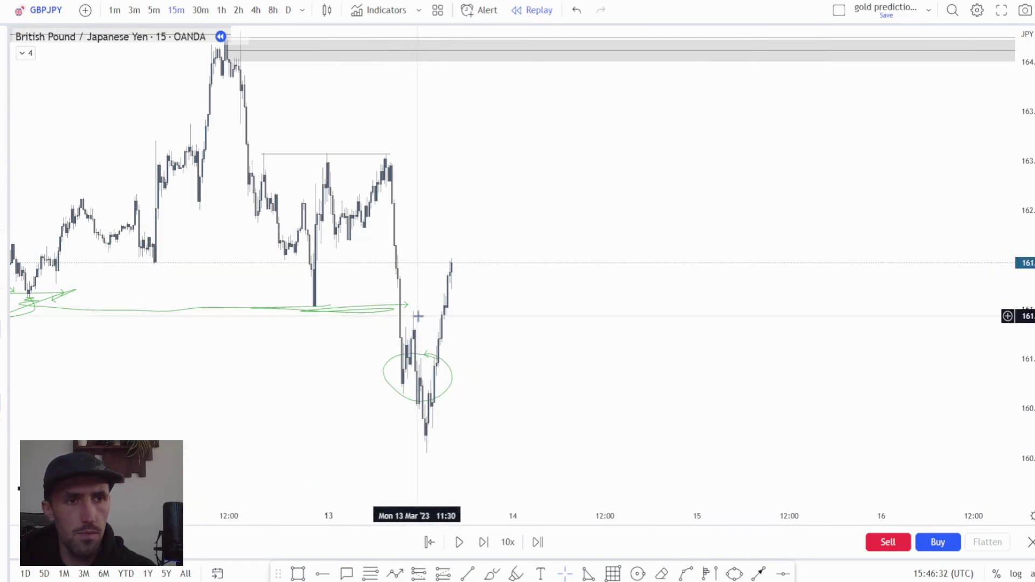
Step: Delete the brush marks around the 13 March drop: the short level mark, the arrowed end of the low line and the circle
left_click(3, 130)
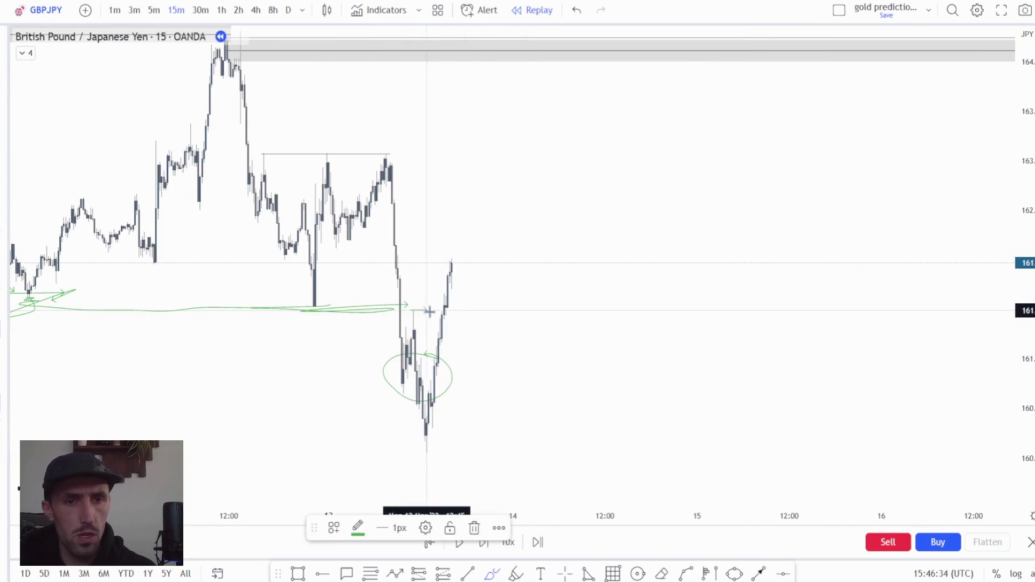
key("Delete")
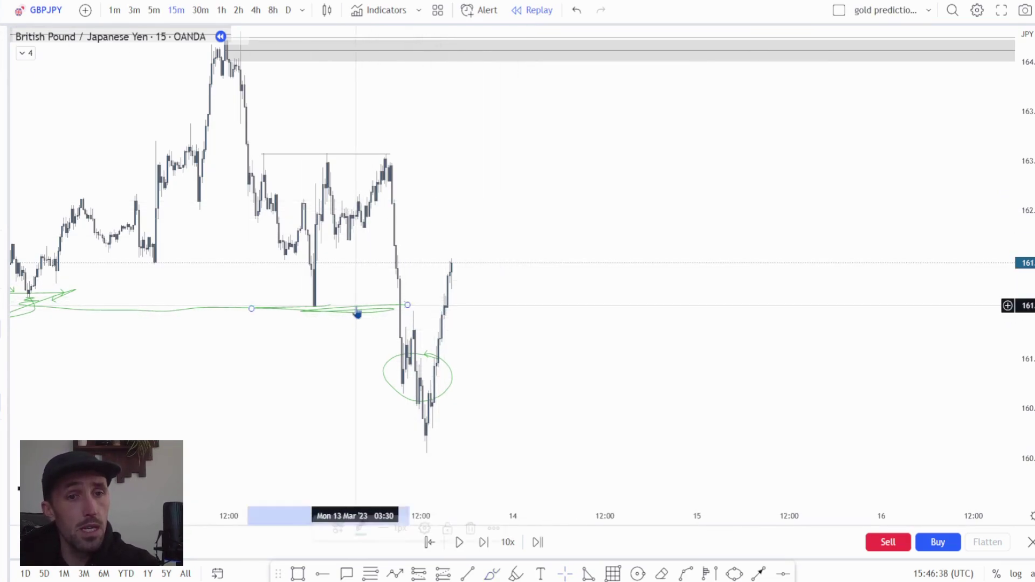
key("Delete")
left_click(431, 354)
key("Delete")
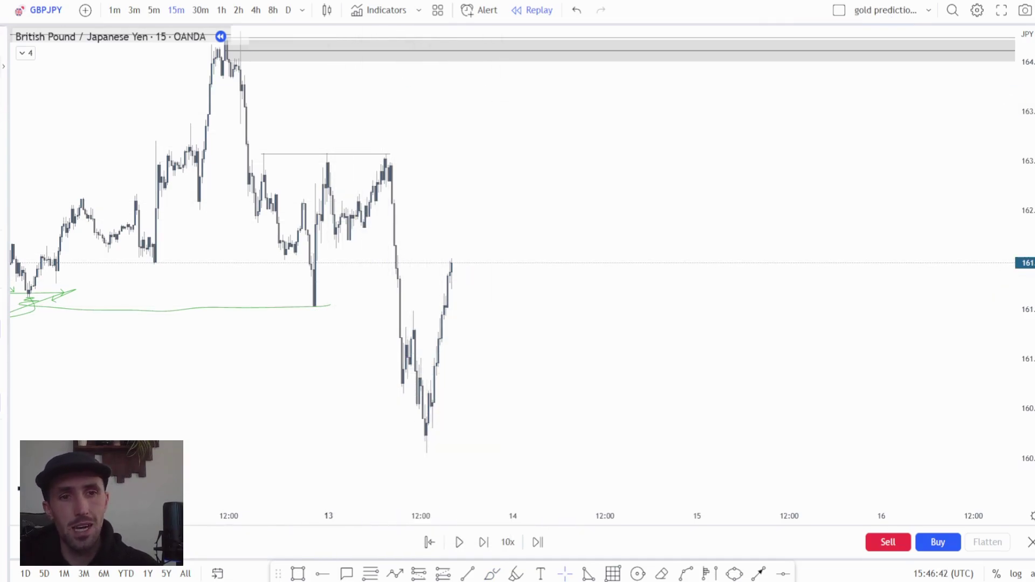
Step: Mark the 13 March swing low and the following swing high with short horizontal lines spanning 3h 30m and 4h
left_click(767, 575)
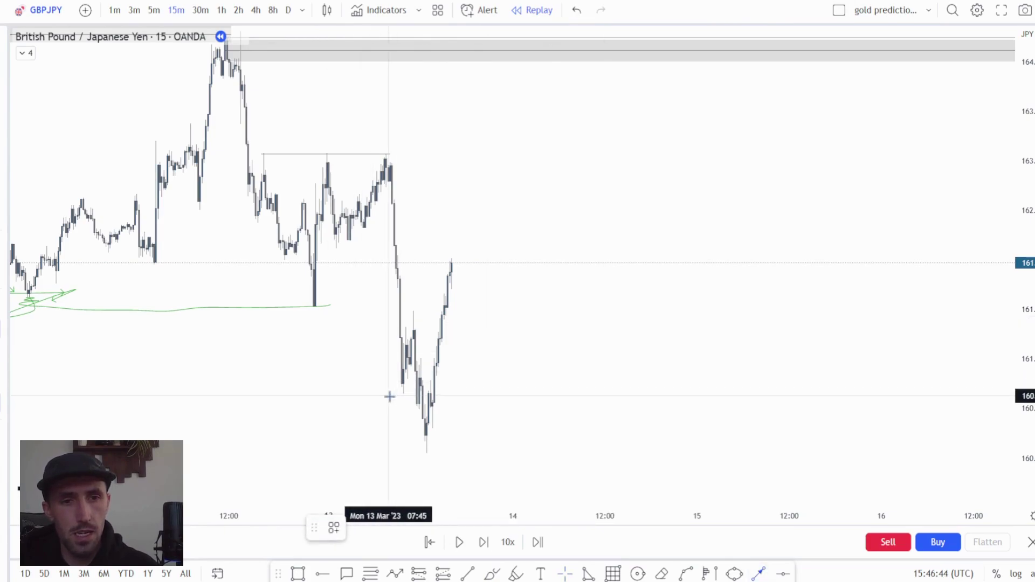
left_click(415, 395)
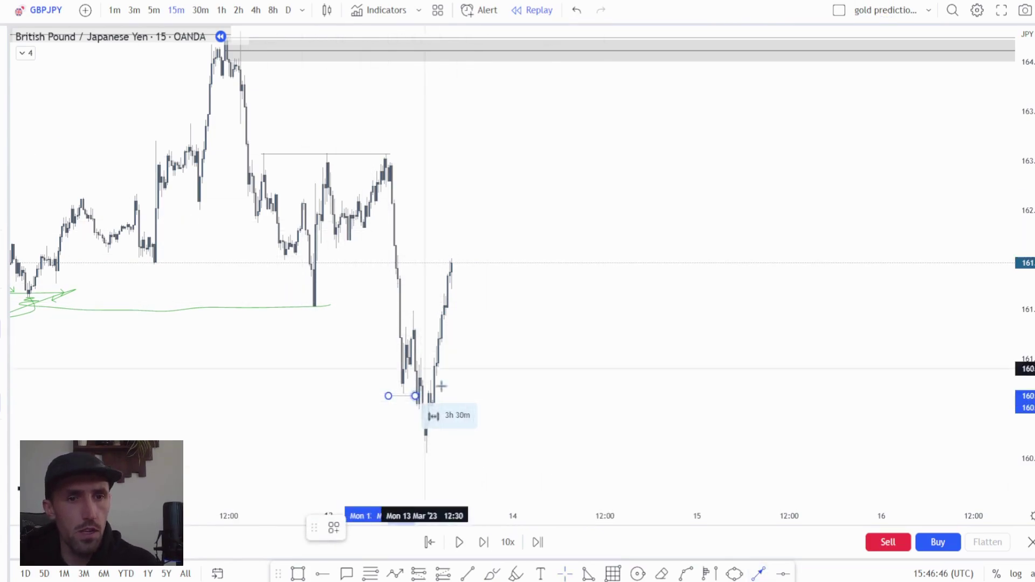
left_click(414, 311)
left_click(443, 311)
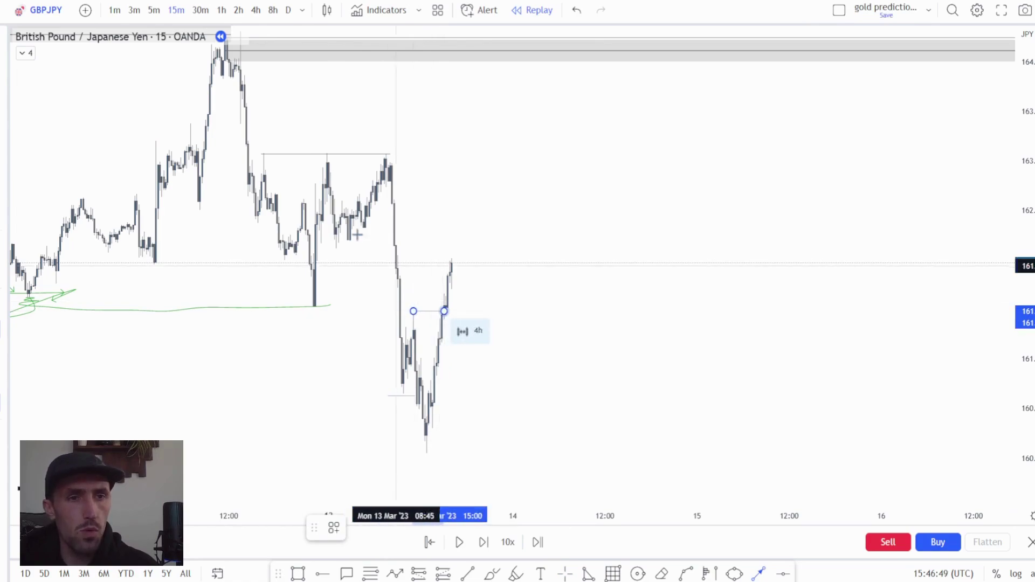
left_click(549, 311)
left_click(617, 298)
key("Delete")
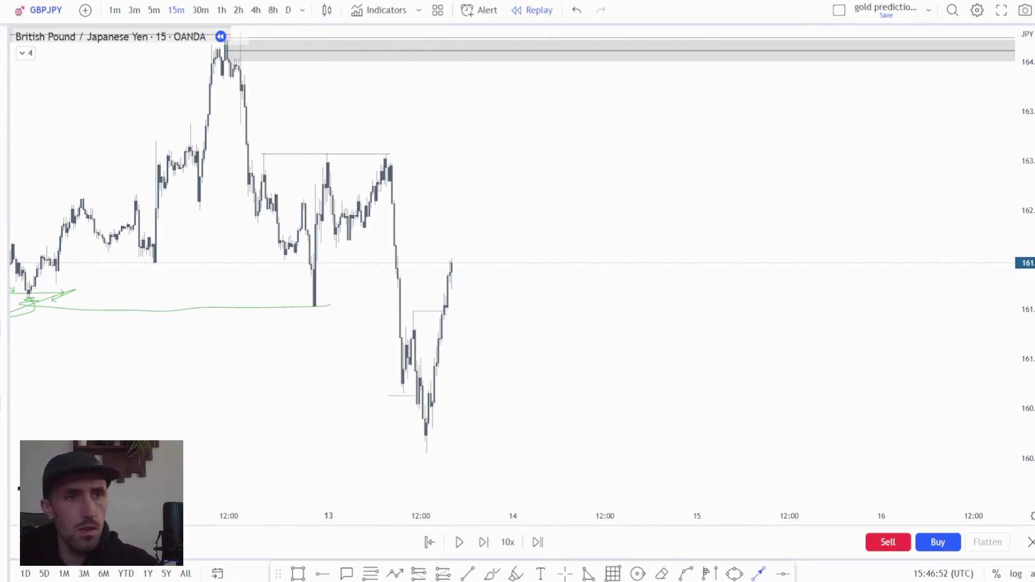
Step: Apply a saved BOS drawing template to the 4h line at the 13 March swing high
left_click(431, 316)
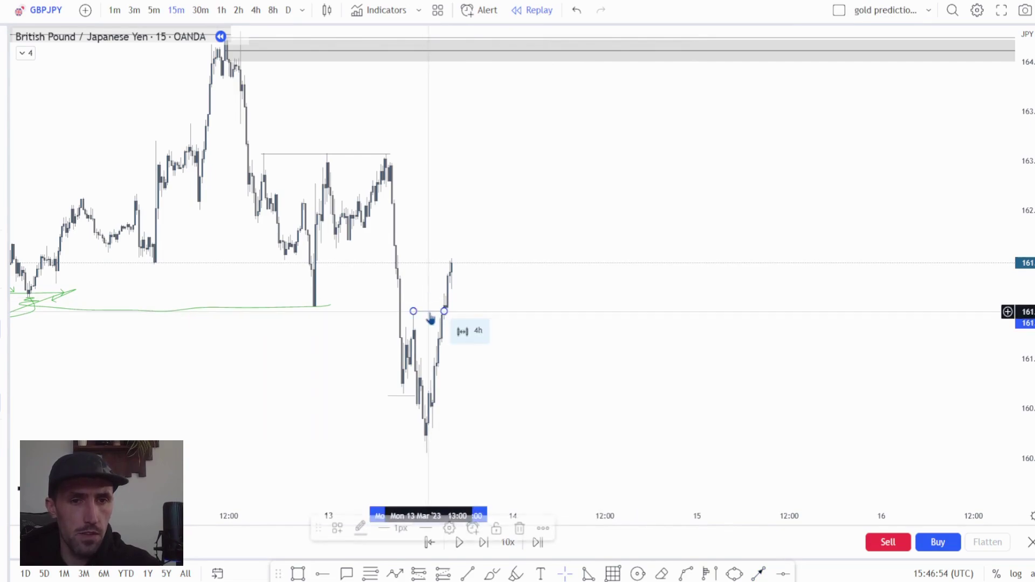
left_click(338, 528)
left_click(351, 453)
left_click(619, 381)
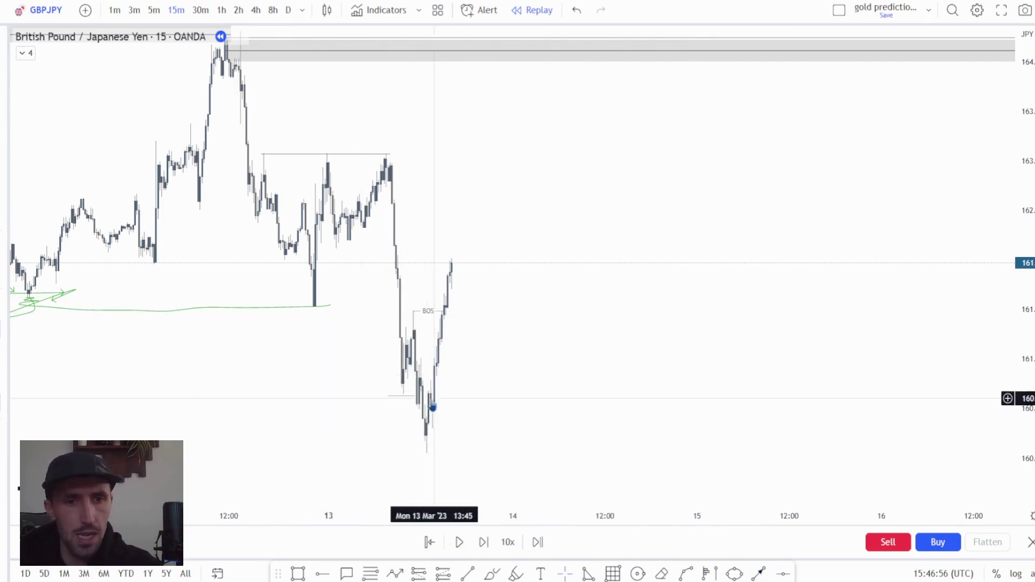
Step: Apply the orange LG arrow template to the 3h 30m line under the 13 March swing low and nudge it onto the level
key("alt+t")
left_click(388, 395)
left_click(415, 396)
left_click(333, 527)
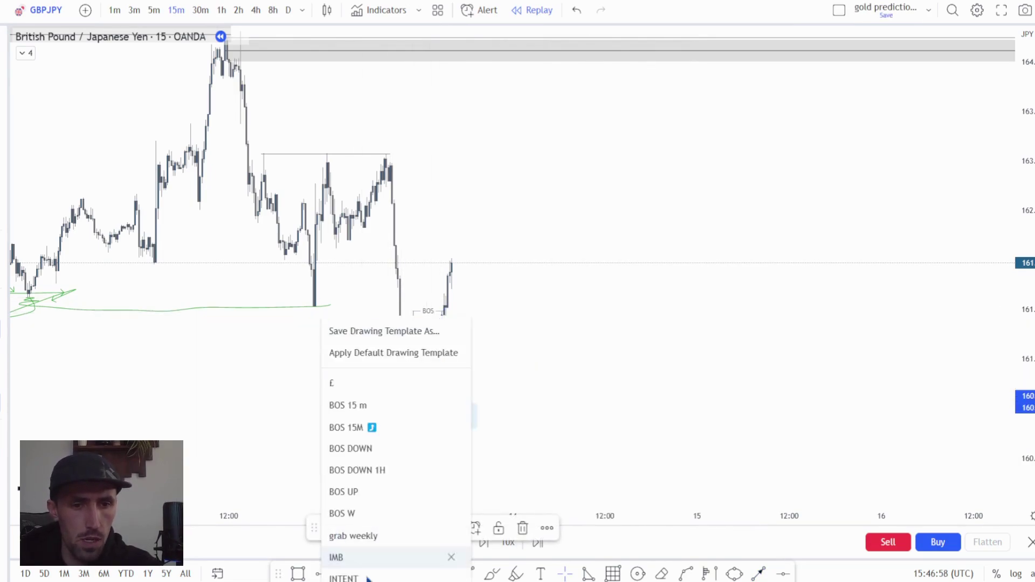
left_click(351, 448)
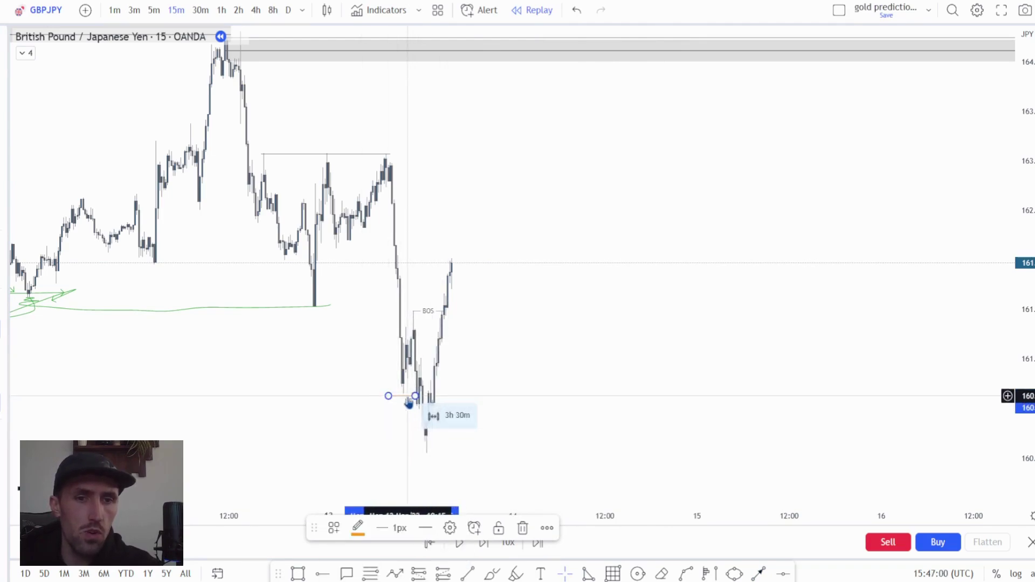
mouse_move(407, 396)
left_mouse_down()
mouse_move(407, 422)
mouse_move(407, 394)
left_mouse_up()
left_click(420, 365)
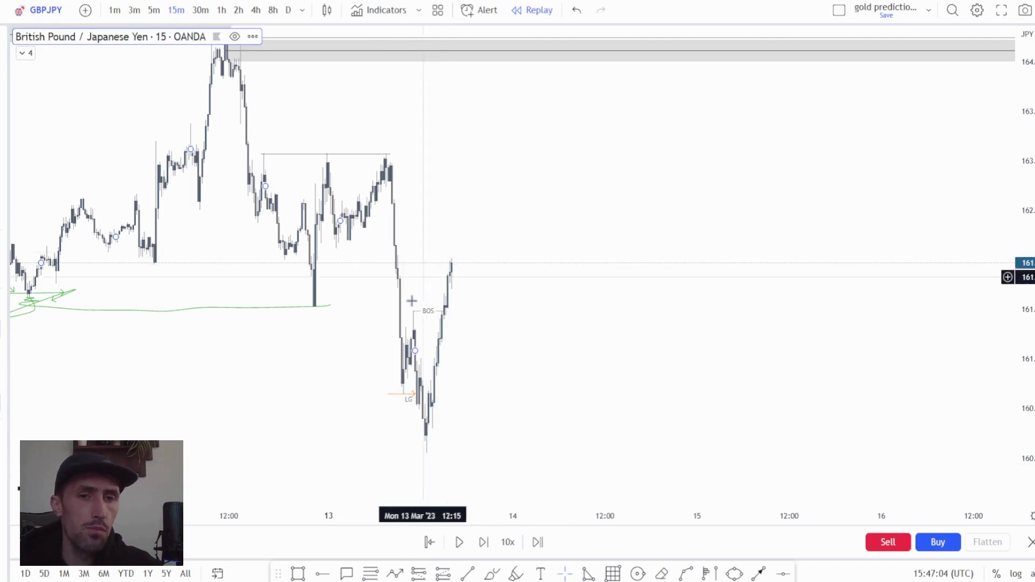
left_click(425, 312)
Step: Try to place a Fibonacci retracement zone over the 13 March high, from 13 March 08:00 to 14 March 12:00
left_click_drag(552, 222, 572, 304)
scroll(669, 283, "down", 2)
scroll(744, 278, "up", 3)
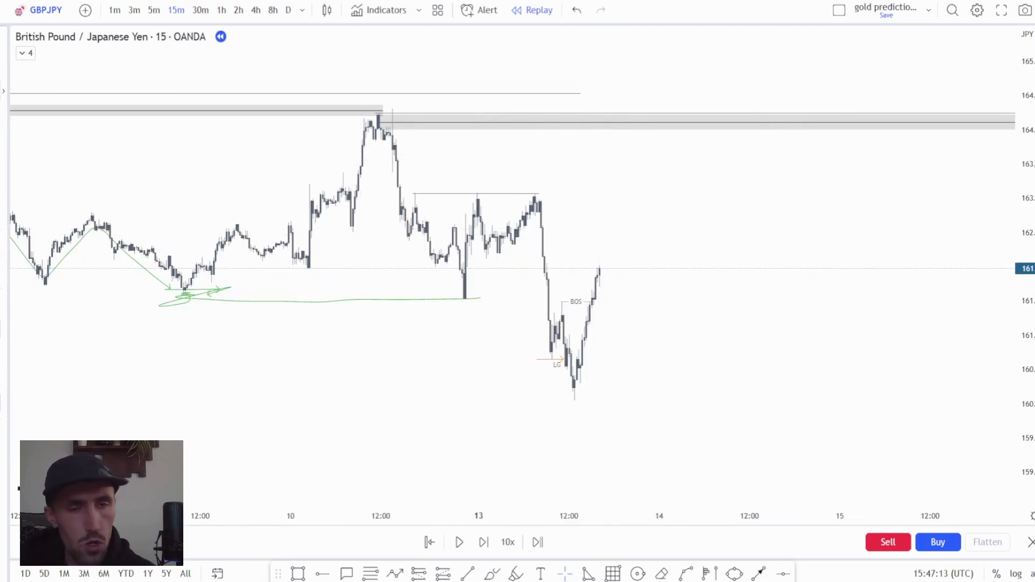
key("alt+f")
left_click(539, 201)
left_click(749, 212)
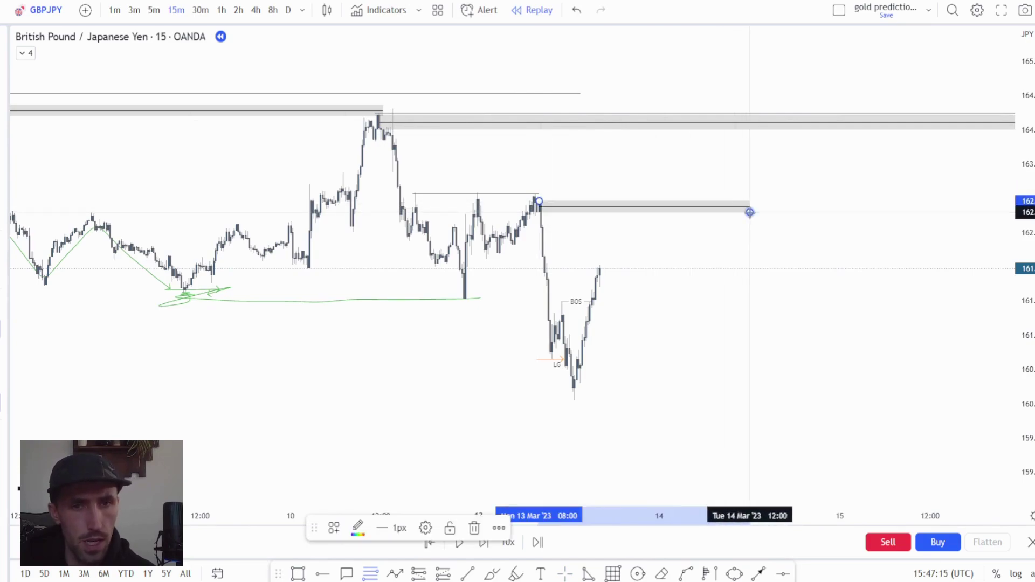
key("alt+shift+r")
left_click(394, 141)
left_click(564, 157)
left_click(576, 12)
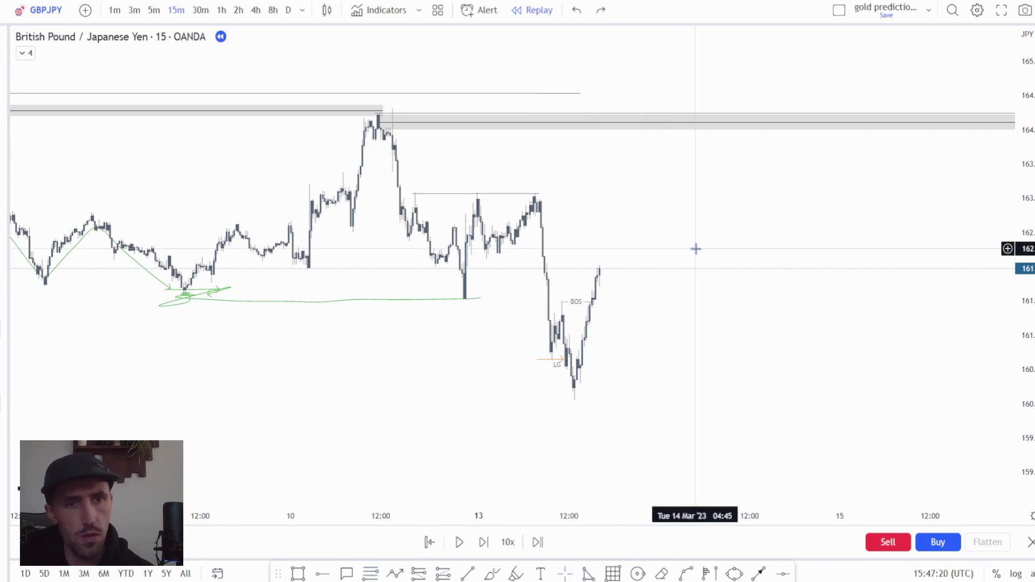
Step: Brush a circle around the 13 March high and a descending wave path from the 10 March peak to below the latest low
scroll(695, 248, "down", 3)
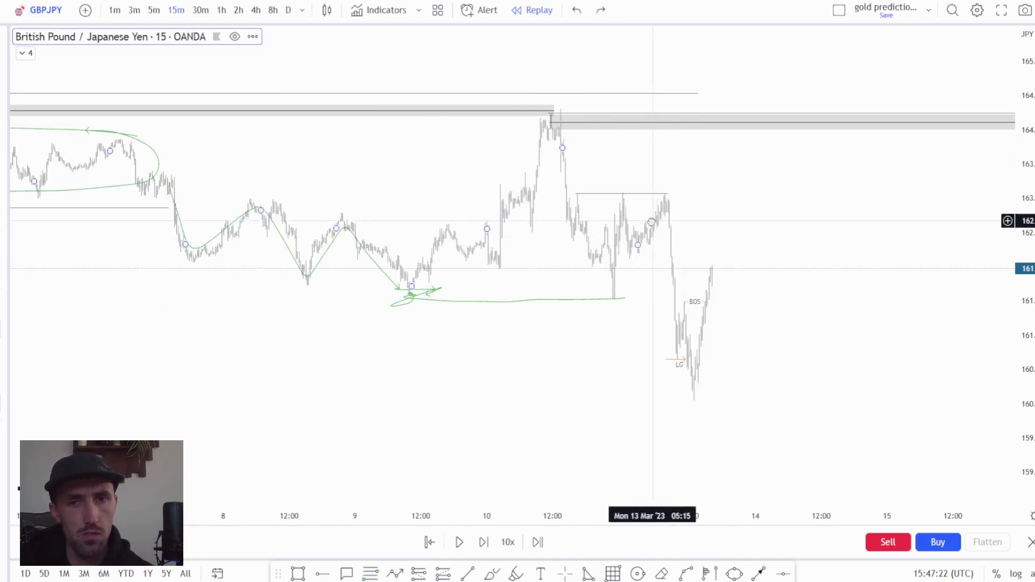
left_click_drag(652, 219, 526, 259)
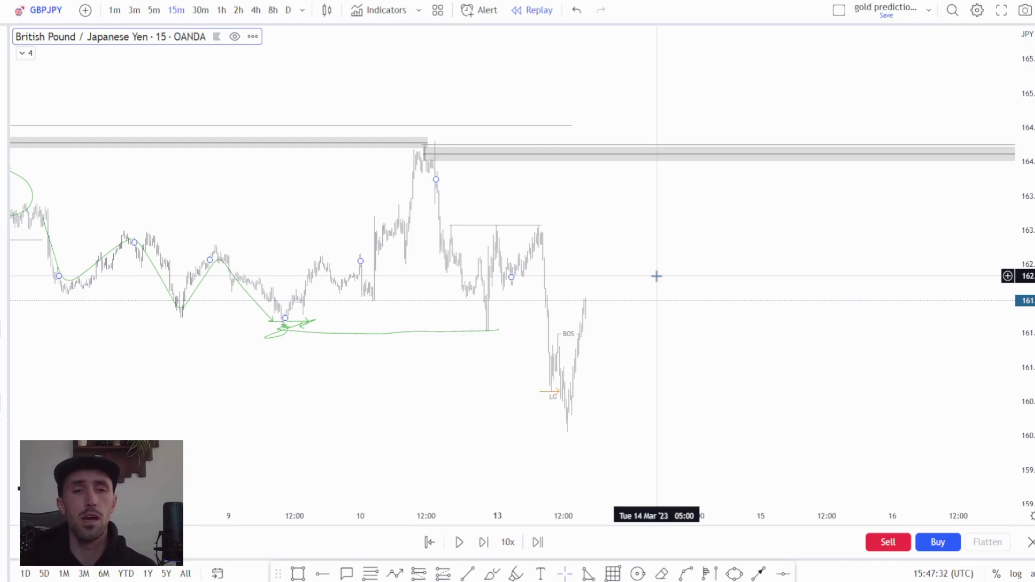
scroll(542, 109, "up", 2)
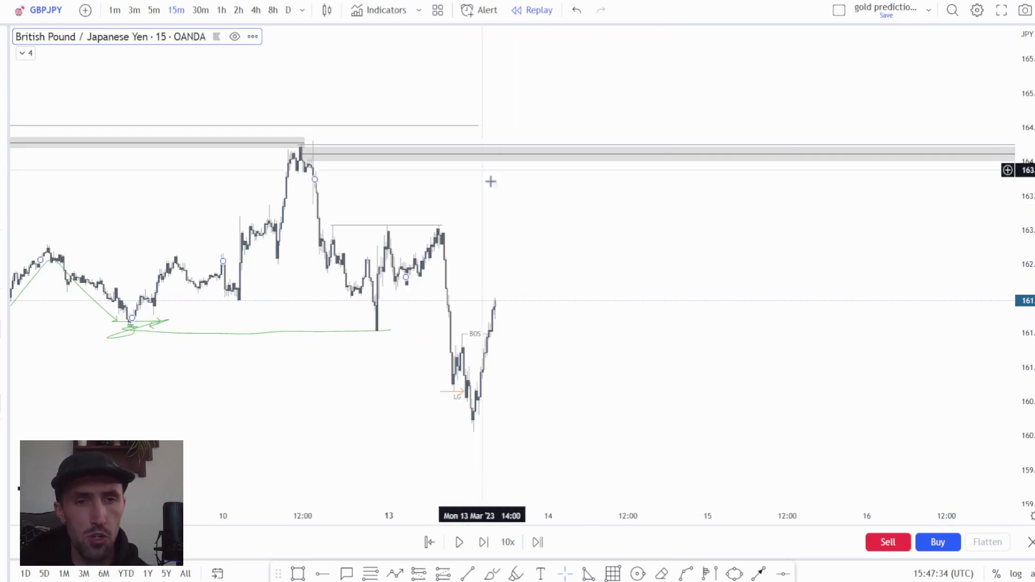
left_click_drag(595, 220, 699, 229)
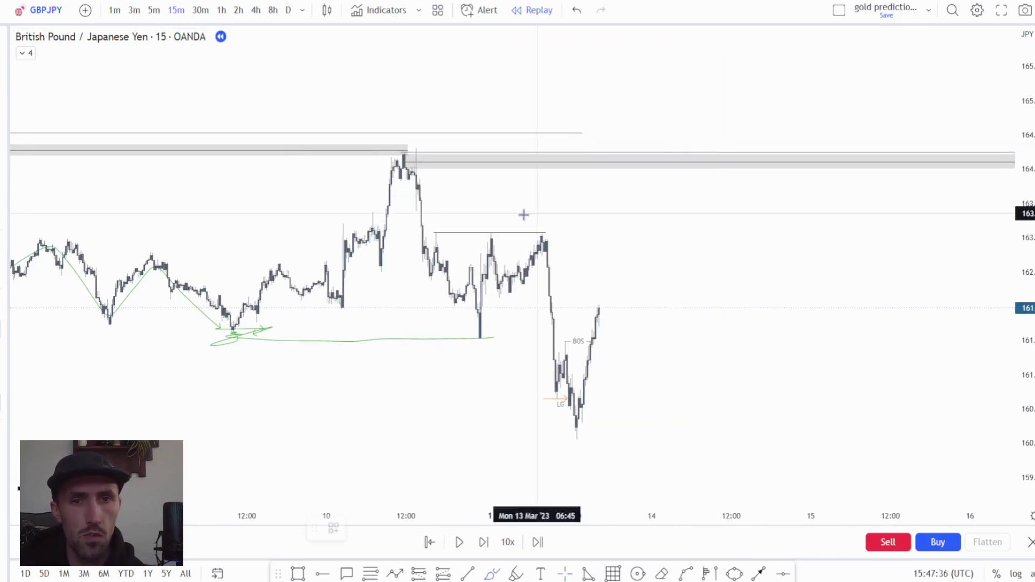
left_click_drag(551, 234, 541, 228)
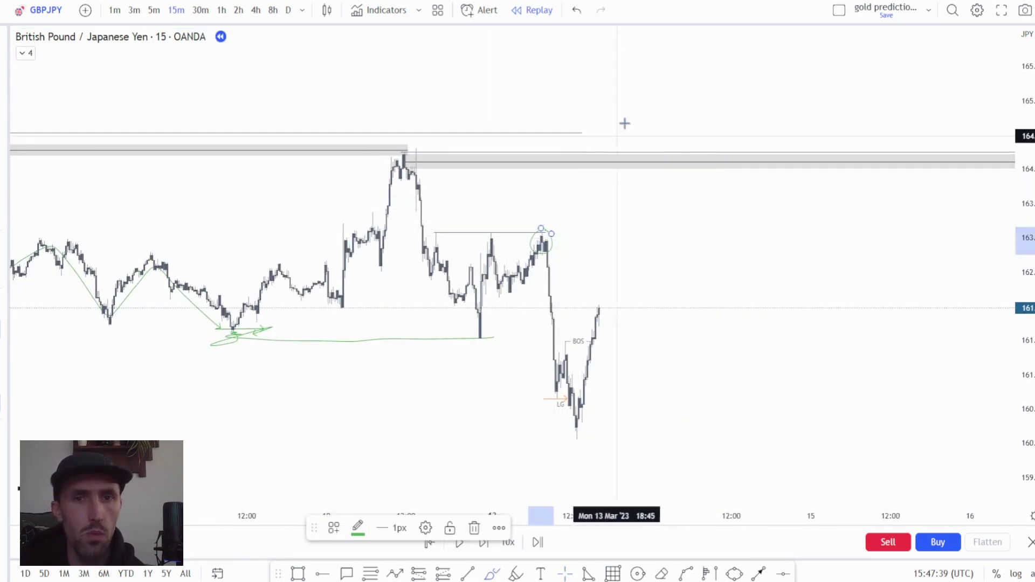
mouse_move(402, 155)
left_mouse_down()
mouse_move(456, 317)
mouse_move(547, 377)
mouse_move(630, 455)
left_mouse_up()
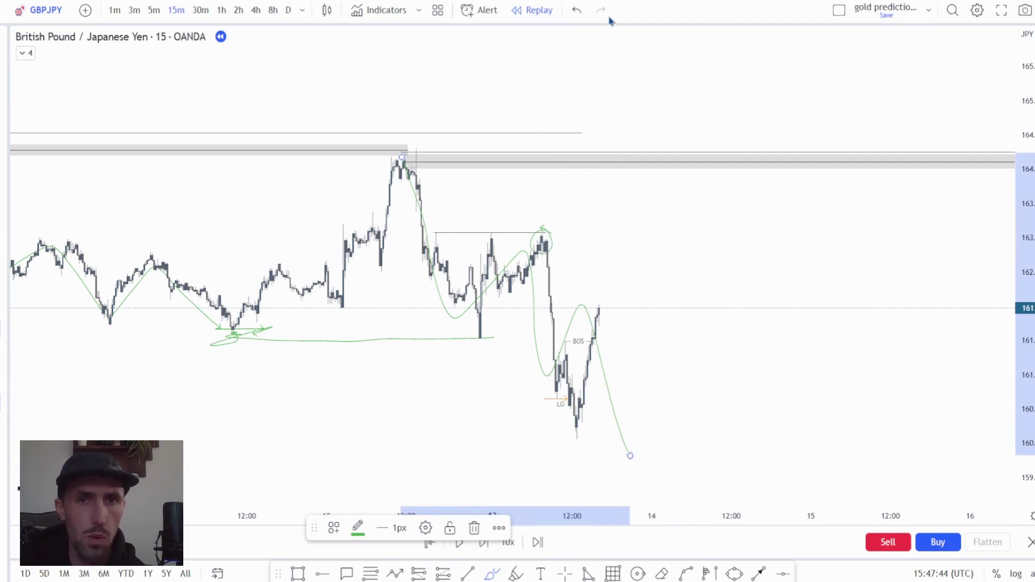
Step: Undo the descending wave, try brushing a wave from the 9 March low over the 10 March peak, mark around the peak, and undo both
left_click(577, 11)
mouse_move(232, 328)
left_mouse_down()
mouse_move(301, 294)
mouse_move(403, 156)
left_mouse_up()
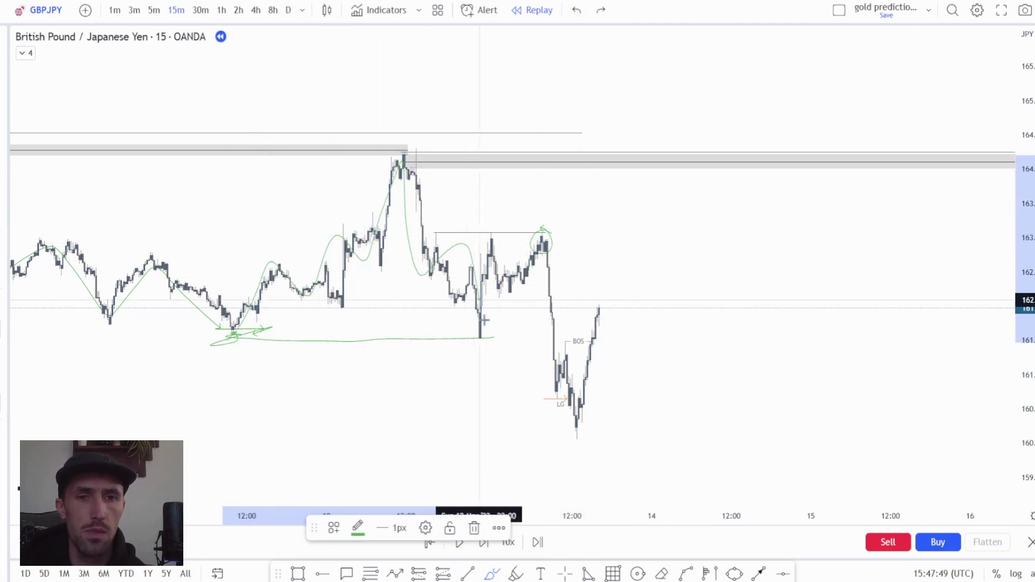
left_click(575, 12)
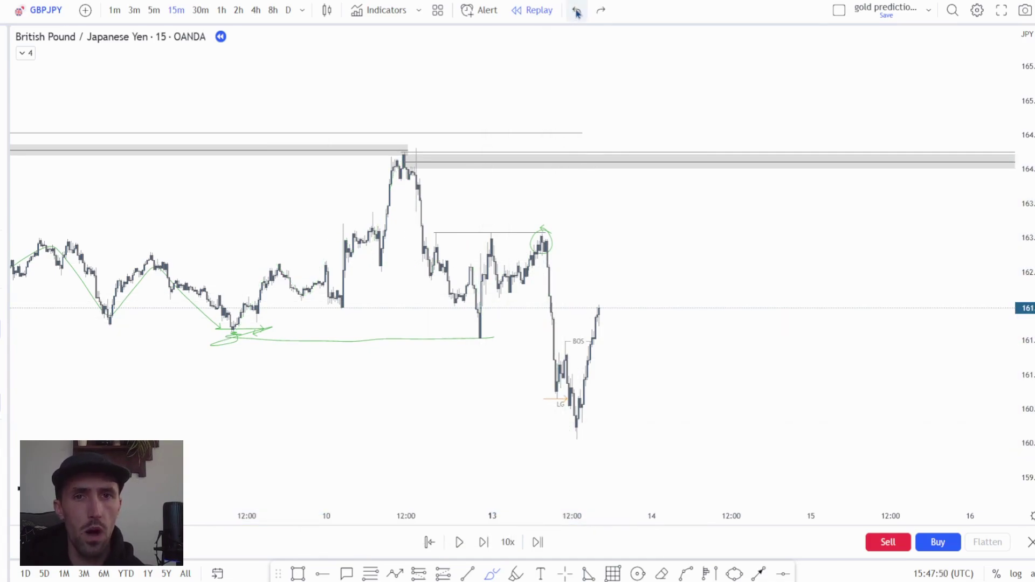
mouse_move(427, 153)
left_mouse_down()
mouse_move(377, 164)
mouse_move(440, 172)
mouse_move(381, 167)
mouse_move(432, 178)
mouse_move(397, 147)
mouse_move(414, 157)
left_mouse_up()
left_click_drag(379, 111, 413, 142)
left_click(575, 11)
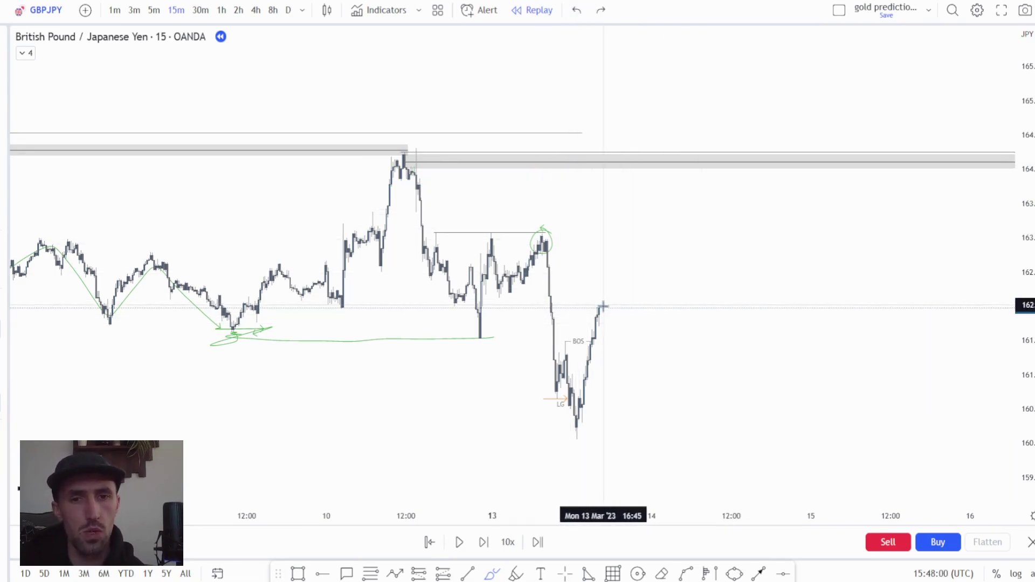
Step: Try brushing a projected path from the latest candle up into the grey supply zone and steeply down, and undo it
left_click_drag(599, 306, 642, 164)
left_click_drag(715, 278, 816, 522)
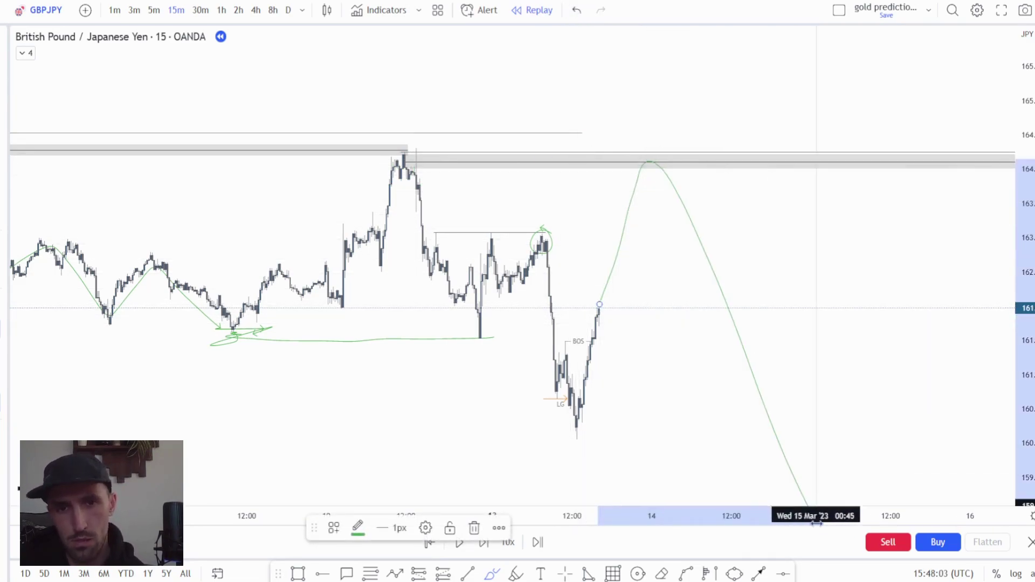
left_click(578, 9)
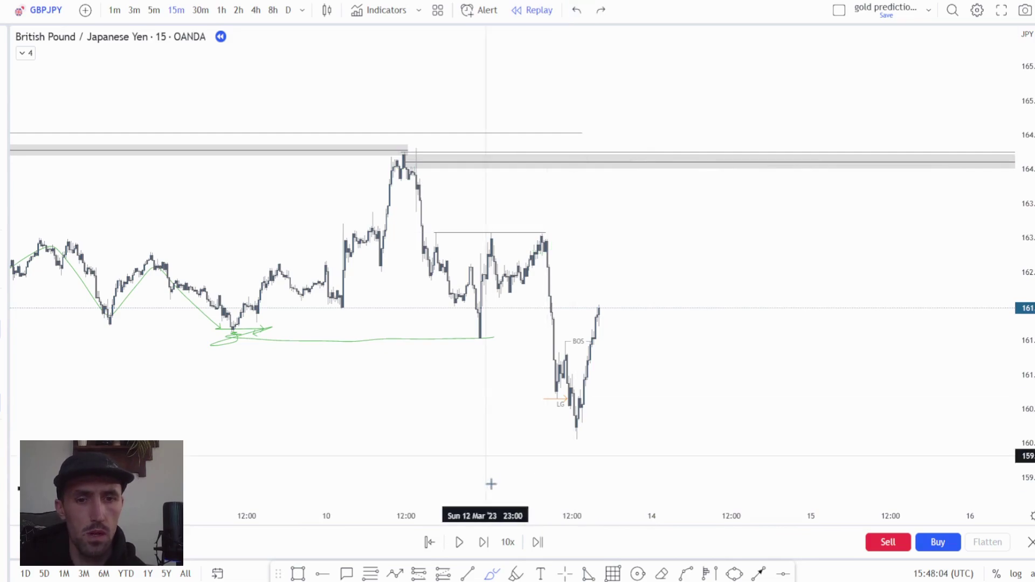
Step: Advance the replay in short stretches from 13 March to the morning of 14 March, undoing a trial brush stroke at the swing highs
left_click(458, 543)
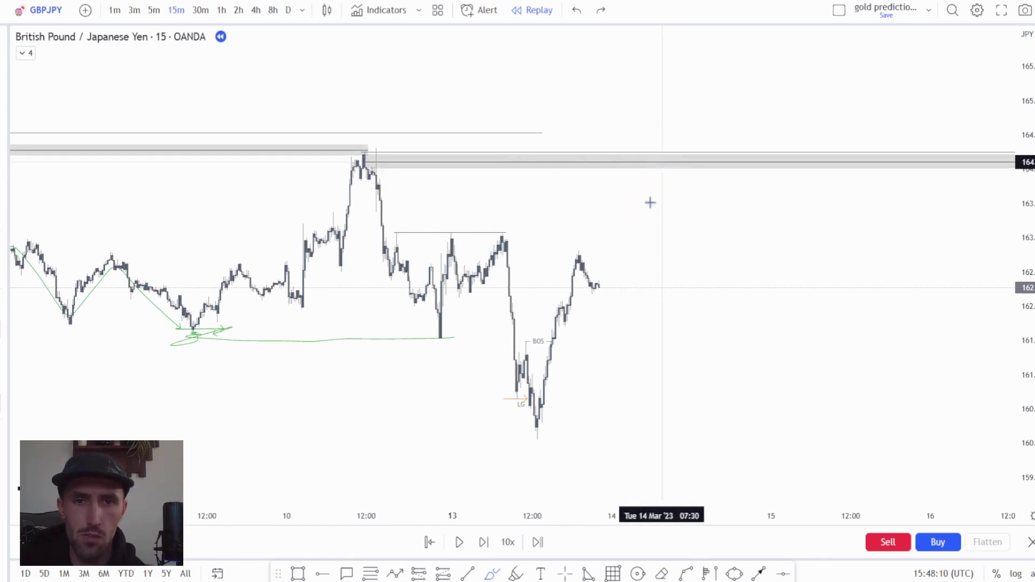
left_click_drag(509, 242, 576, 257)
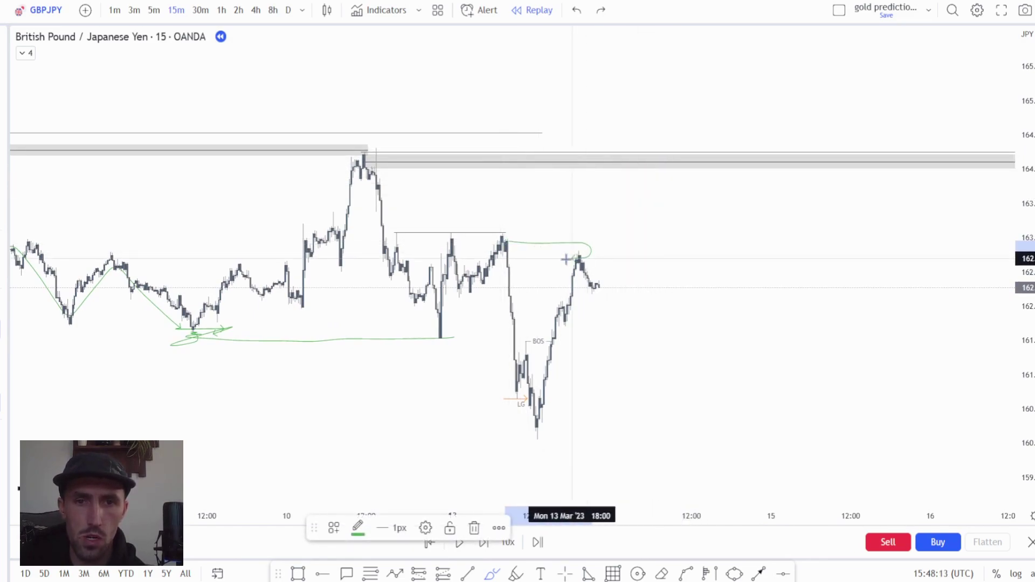
left_click(576, 9)
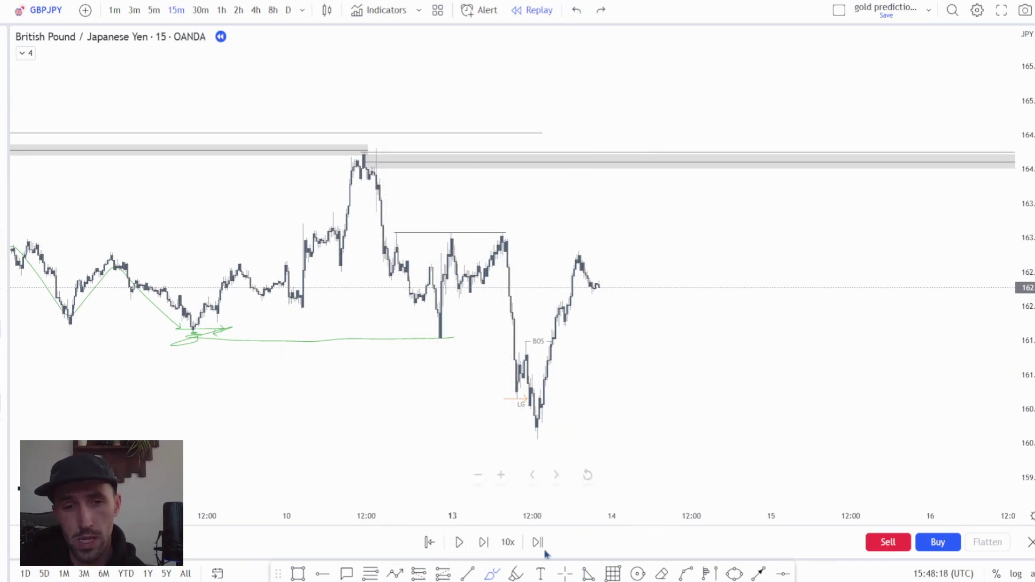
left_click(456, 547)
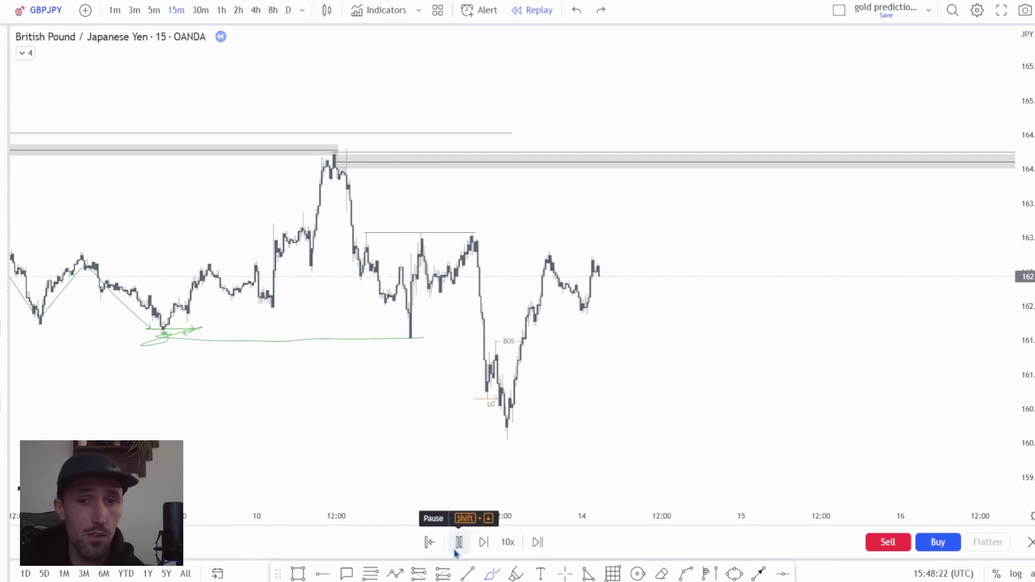
left_click(456, 548)
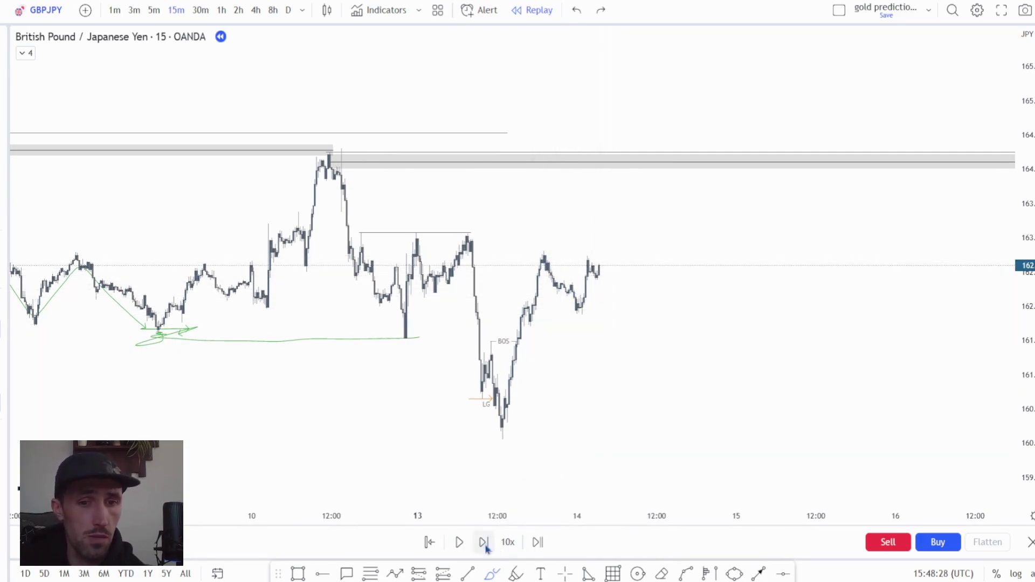
left_click(459, 542)
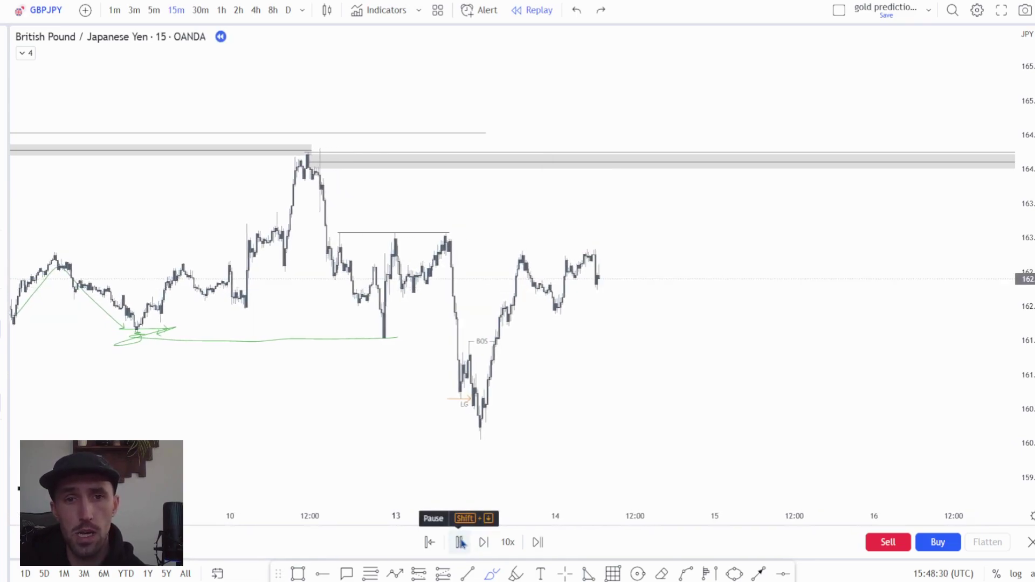
left_click(459, 542)
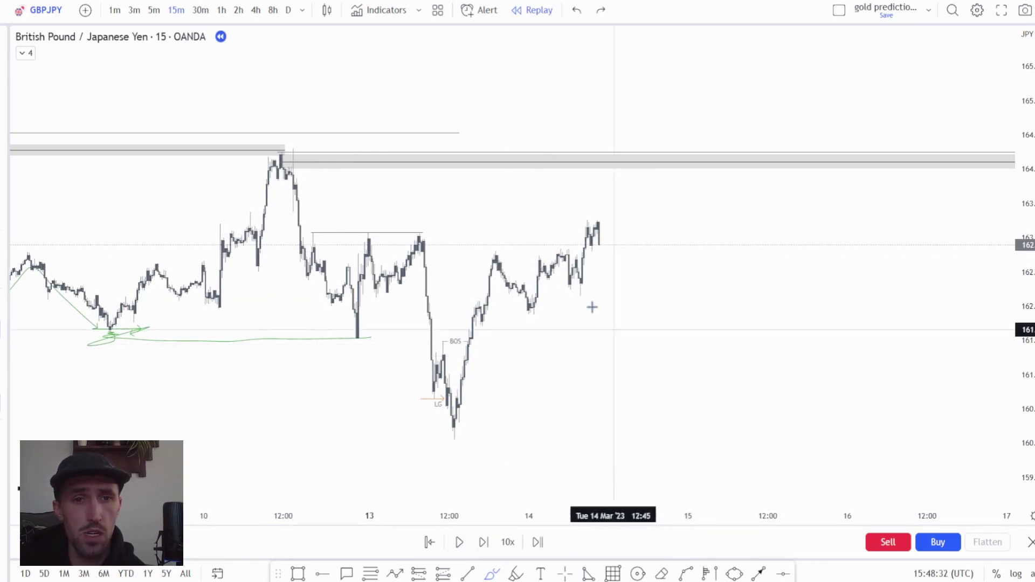
Step: Brush and undo a trial line along the equal highs of 13–14 March, and advance the replay until price taps the grey supply zone
left_click_drag(467, 250, 564, 251)
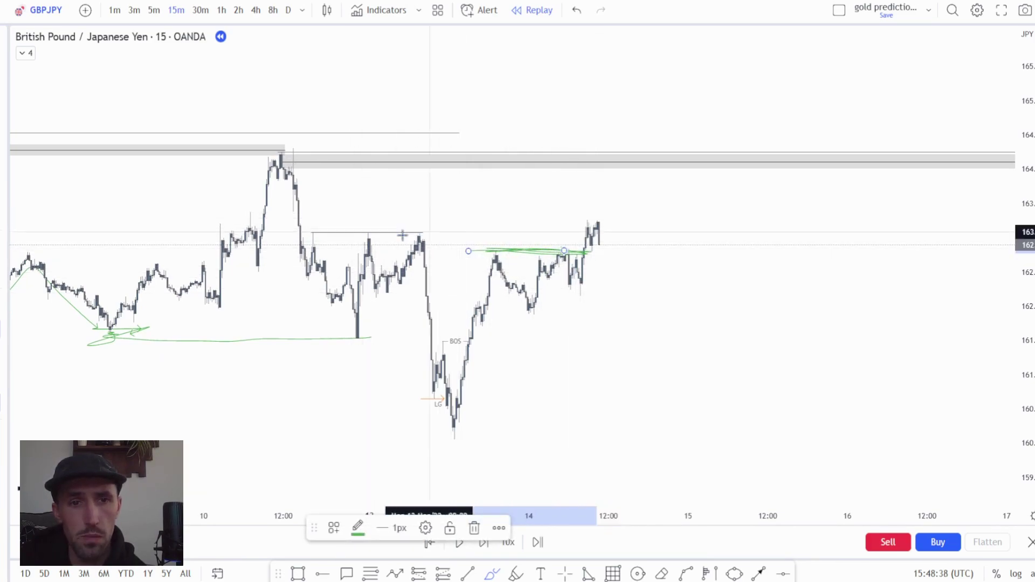
left_click(576, 10)
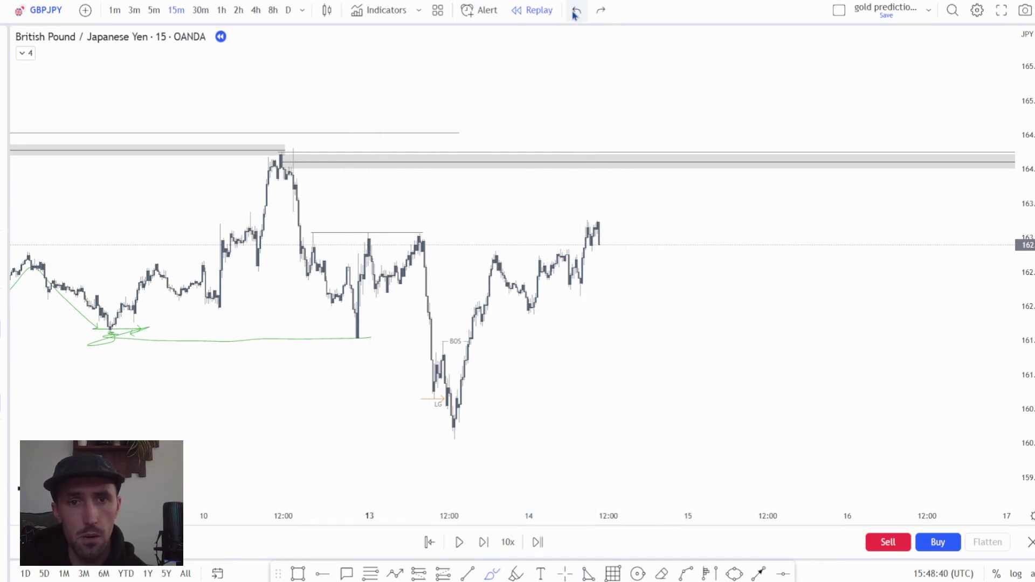
left_click(459, 544)
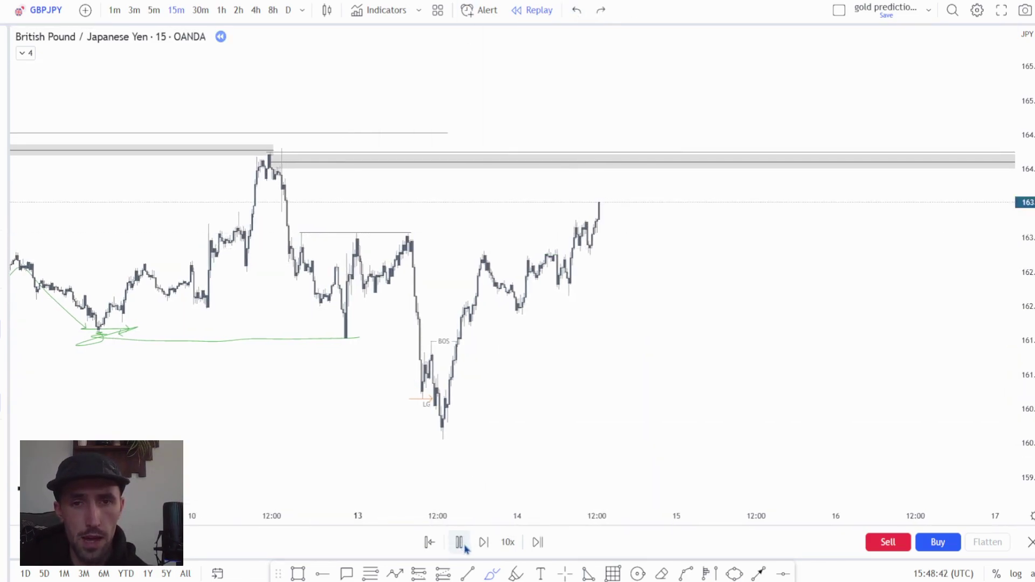
left_click(463, 547)
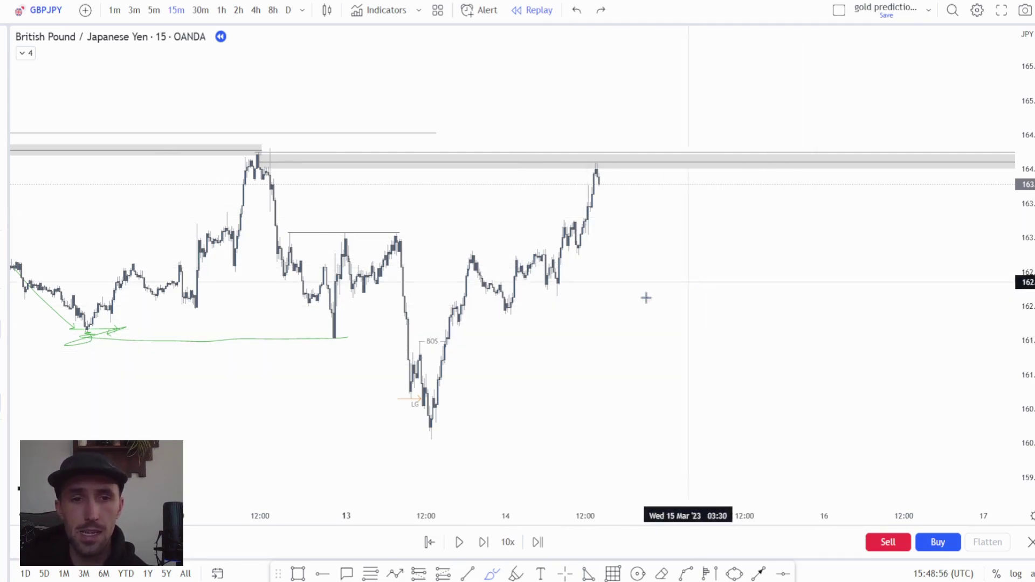
Step: Brush circles around the 10 March peak and the 13 March low, and undo a trial V-shaped stroke between them
left_click_drag(276, 152, 256, 148)
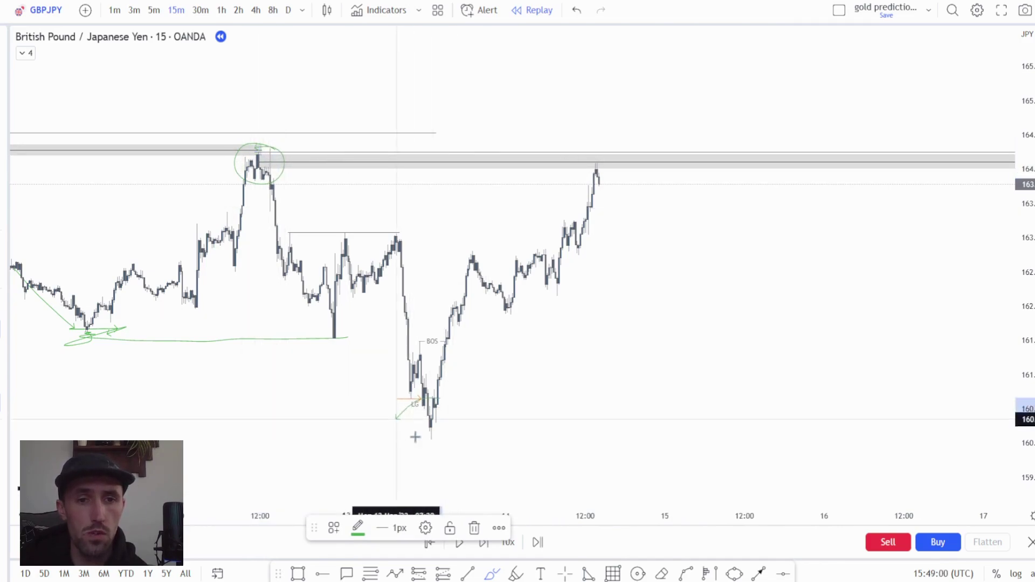
left_click_drag(441, 398, 431, 399)
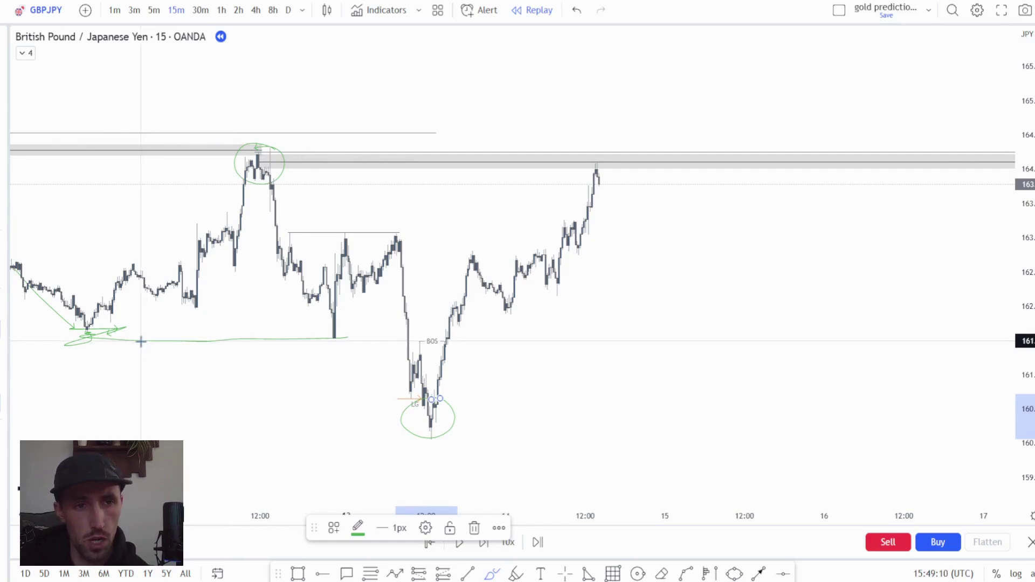
mouse_move(281, 307)
left_mouse_down()
mouse_move(288, 361)
mouse_move(321, 345)
left_mouse_up()
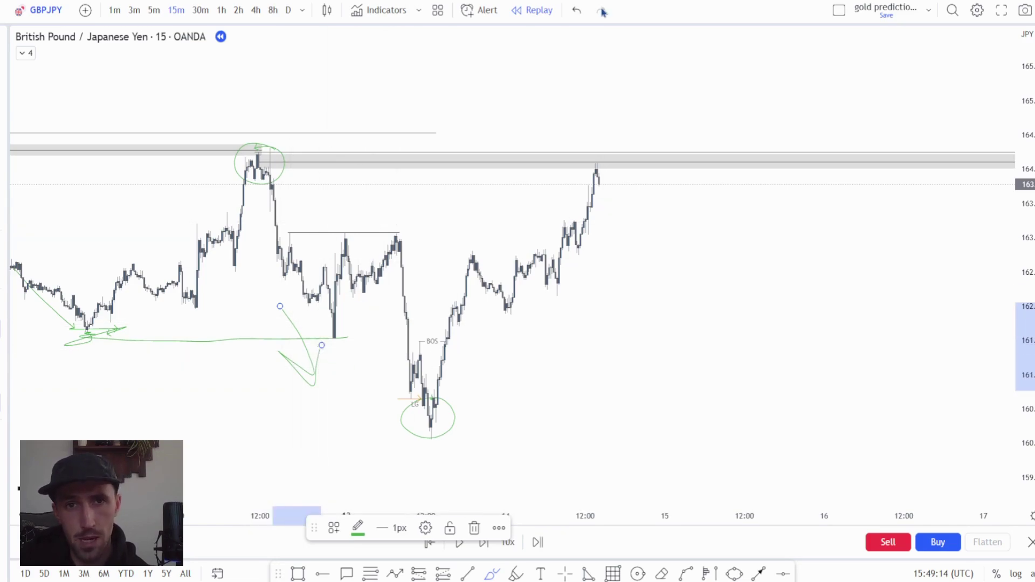
left_click(579, 11)
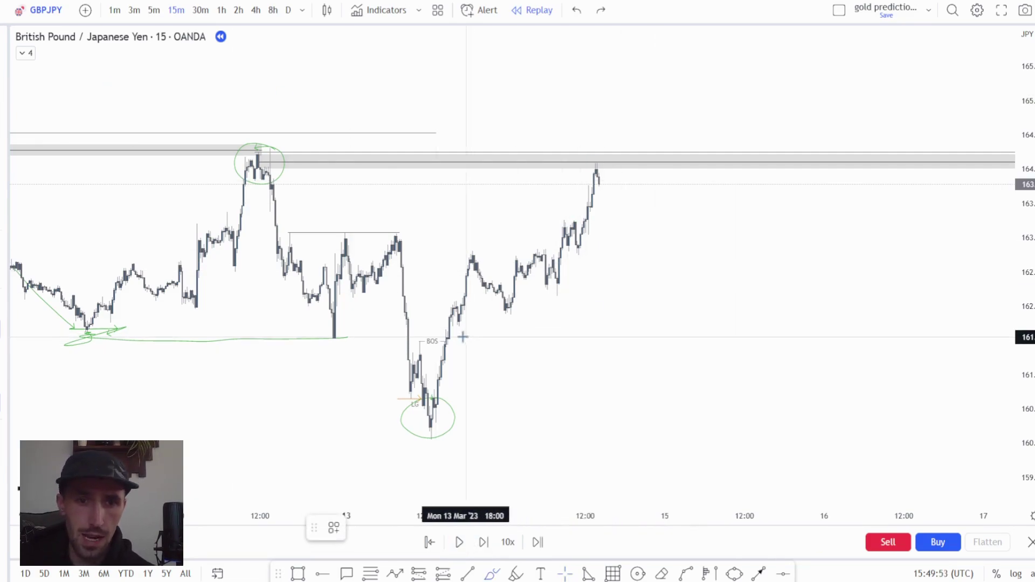
Step: Brush a rising curved arrow beneath the swing lows from 13 March 18:00 to the 14 March high, undoing the extra strokes
mouse_move(462, 330)
left_mouse_down()
mouse_move(525, 318)
mouse_move(569, 289)
mouse_move(605, 202)
left_mouse_up()
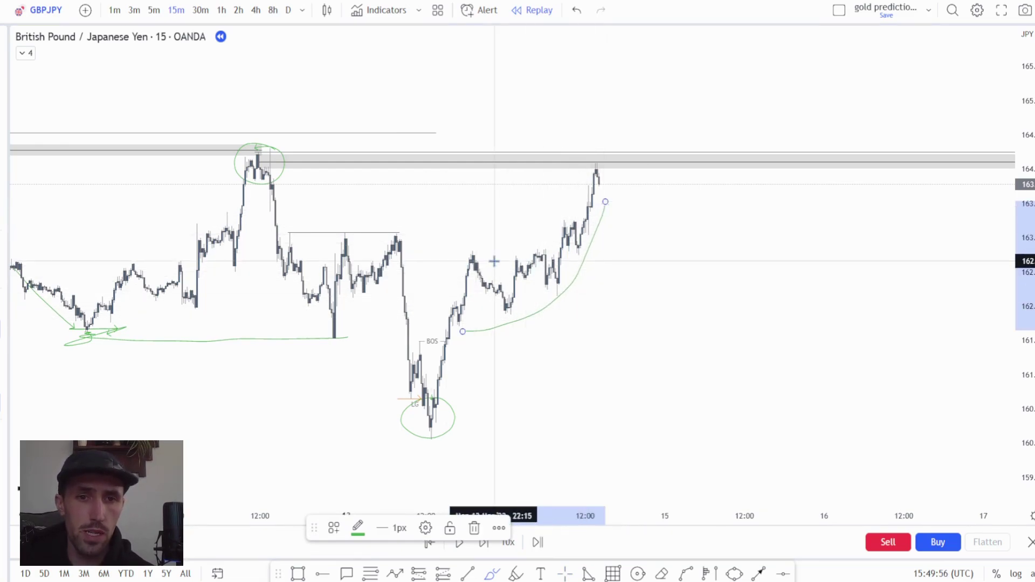
mouse_move(472, 251)
left_mouse_down()
mouse_move(507, 323)
mouse_move(512, 264)
mouse_move(563, 269)
mouse_move(578, 256)
mouse_move(600, 185)
left_mouse_up()
left_click(578, 11)
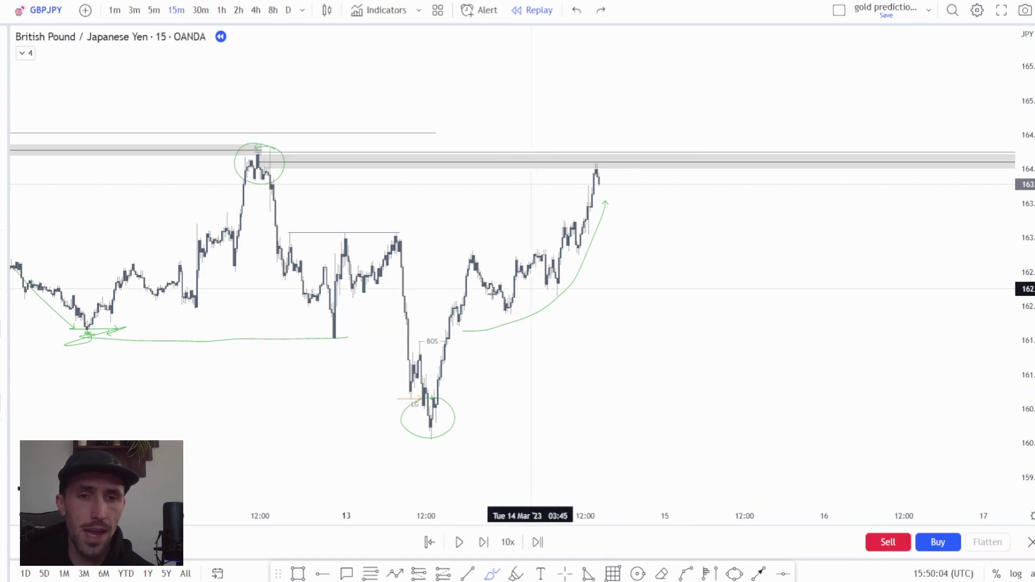
left_click(455, 326)
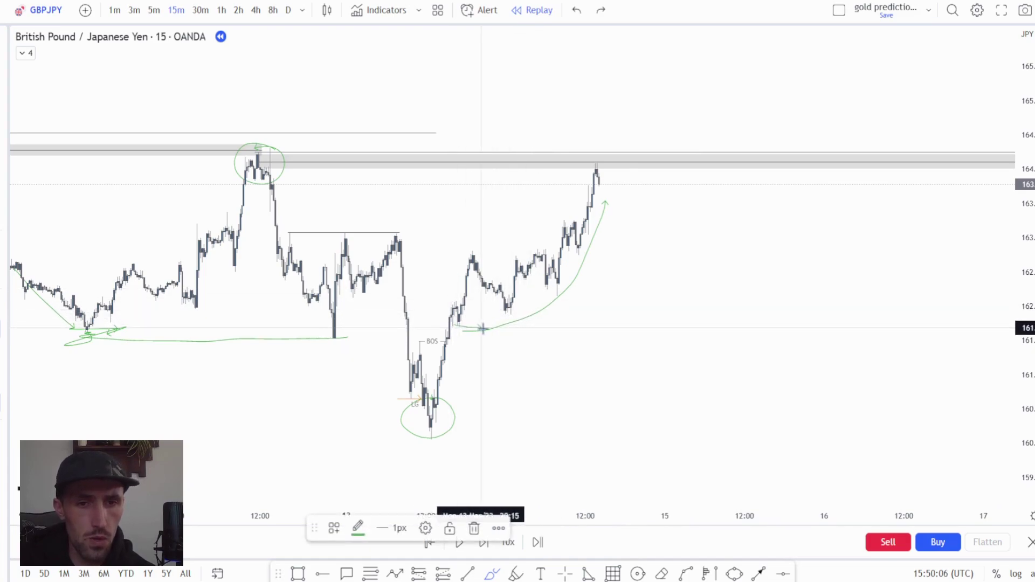
left_click(575, 11)
Step: Try sketching an example zigzag with a swept low and a rising leg in the empty chart area, and undo it
mouse_move(562, 435)
left_mouse_down()
mouse_move(638, 291)
mouse_move(689, 317)
mouse_move(709, 288)
mouse_move(739, 405)
left_mouse_up()
mouse_move(640, 392)
left_mouse_down()
mouse_move(729, 392)
mouse_move(772, 226)
mouse_move(819, 289)
mouse_move(843, 195)
left_mouse_up()
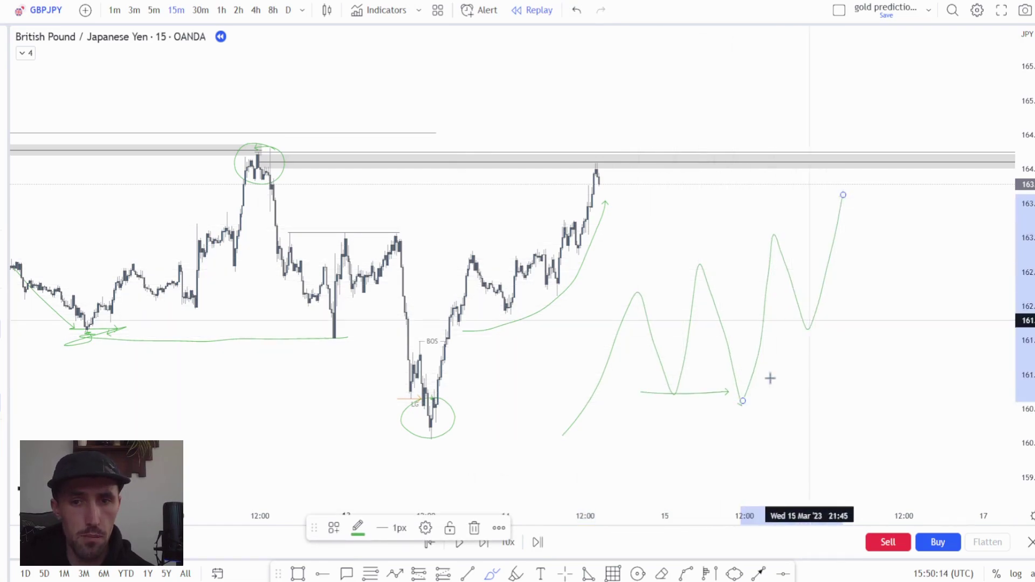
left_click(575, 11)
left_click(575, 11)
left_click(575, 11)
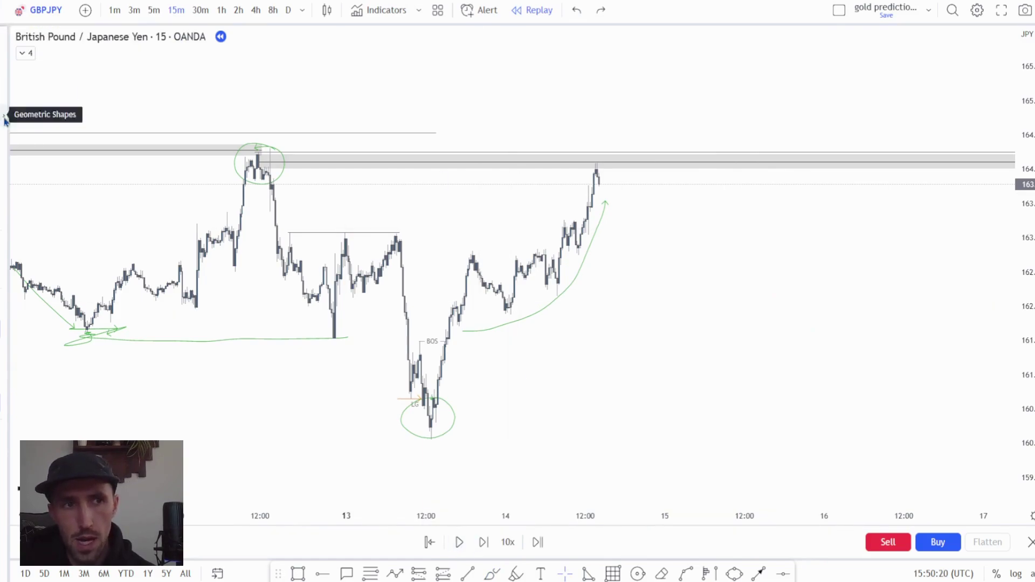
Step: Place a Short Position at the supply zone's lower edge with a 0.387 stop and a 3.943 target at the 13 March low
left_click(4, 191)
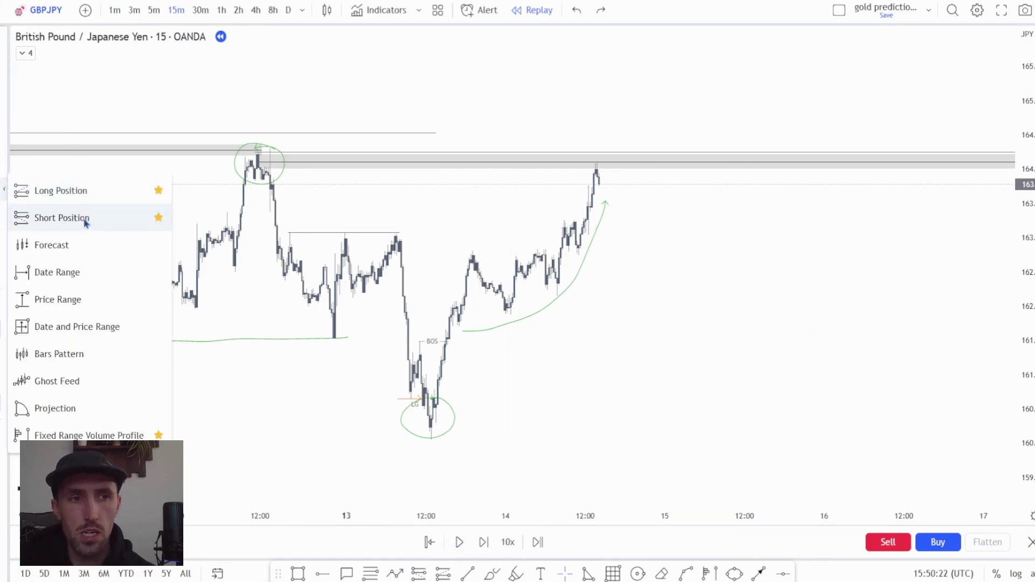
left_click(82, 217)
left_click(610, 168)
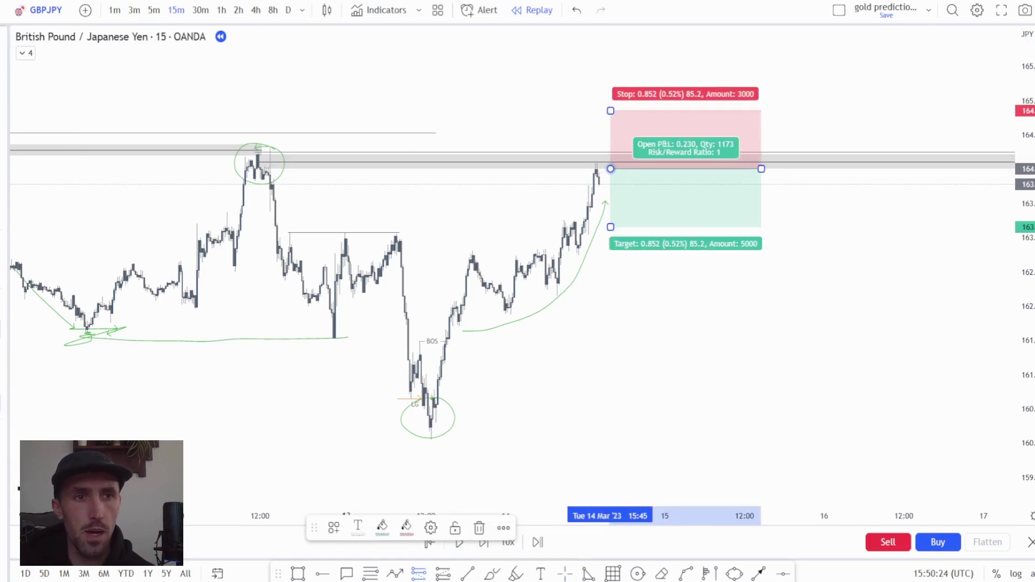
left_click_drag(610, 110, 611, 143)
left_click(597, 136)
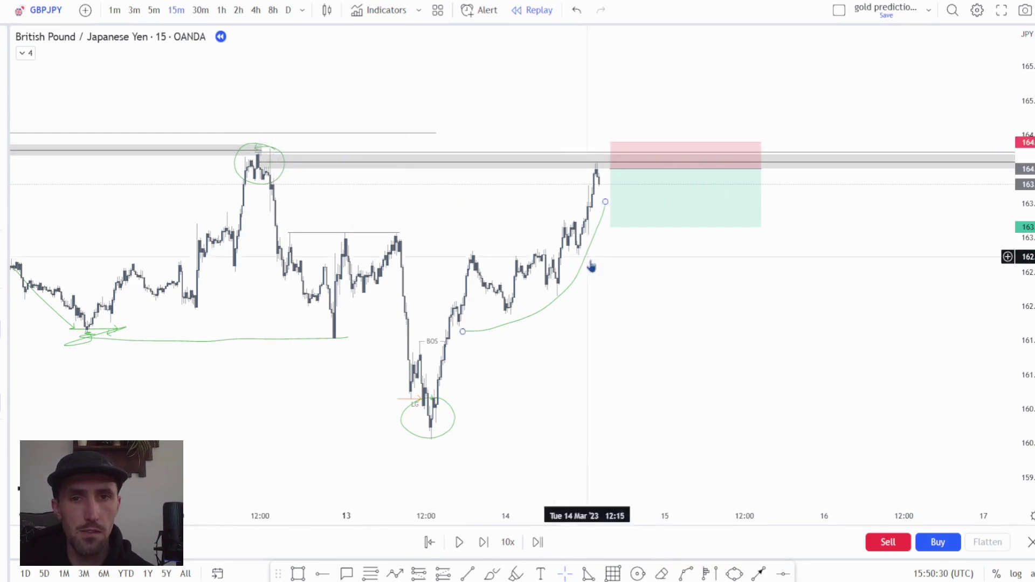
left_click(611, 227)
left_click_drag(612, 230, 567, 439)
Step: Advance the replay until price retests the supply zone and drops through the short position's target on 15 March
left_click(459, 544)
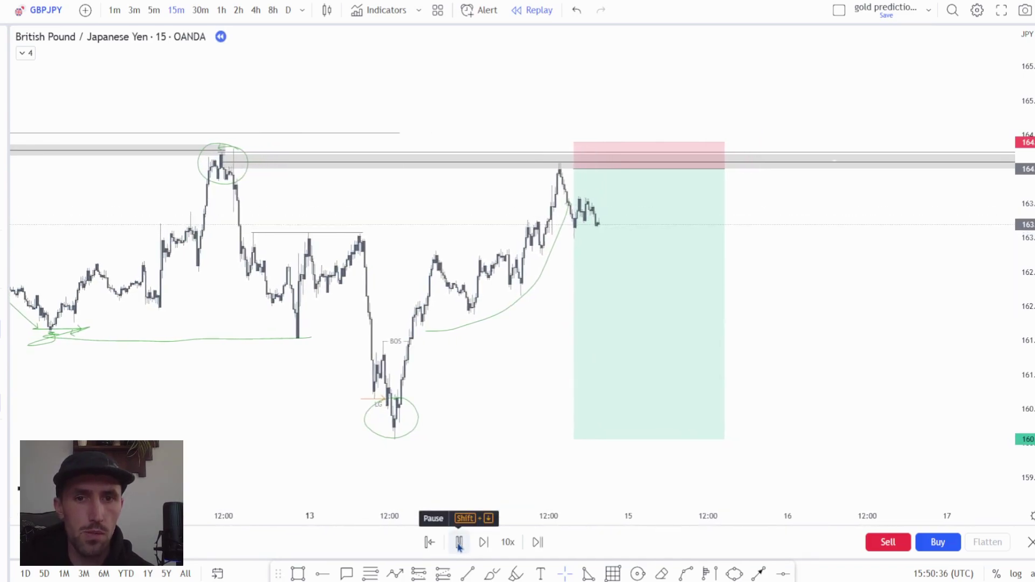
left_click(458, 543)
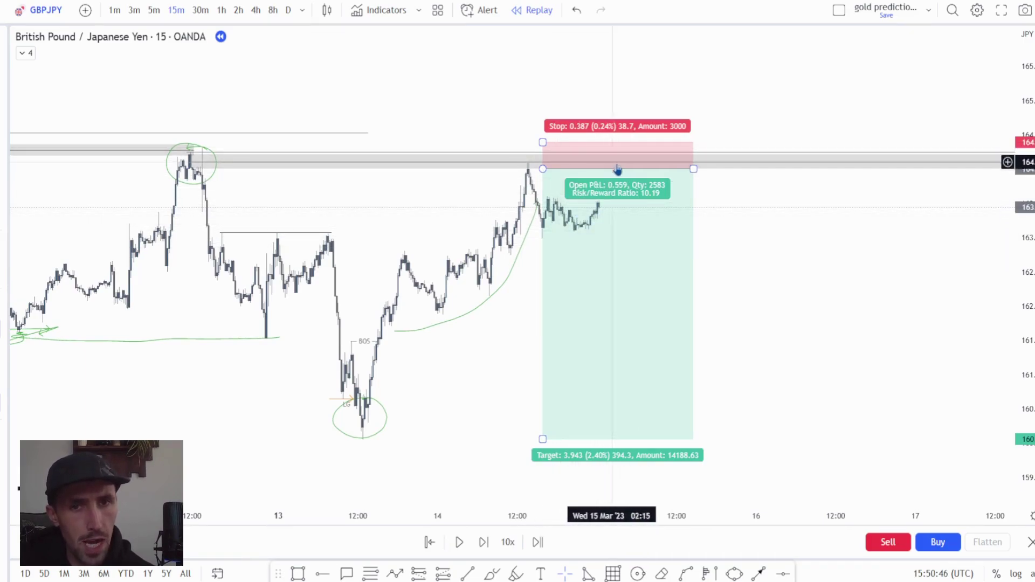
left_click(459, 542)
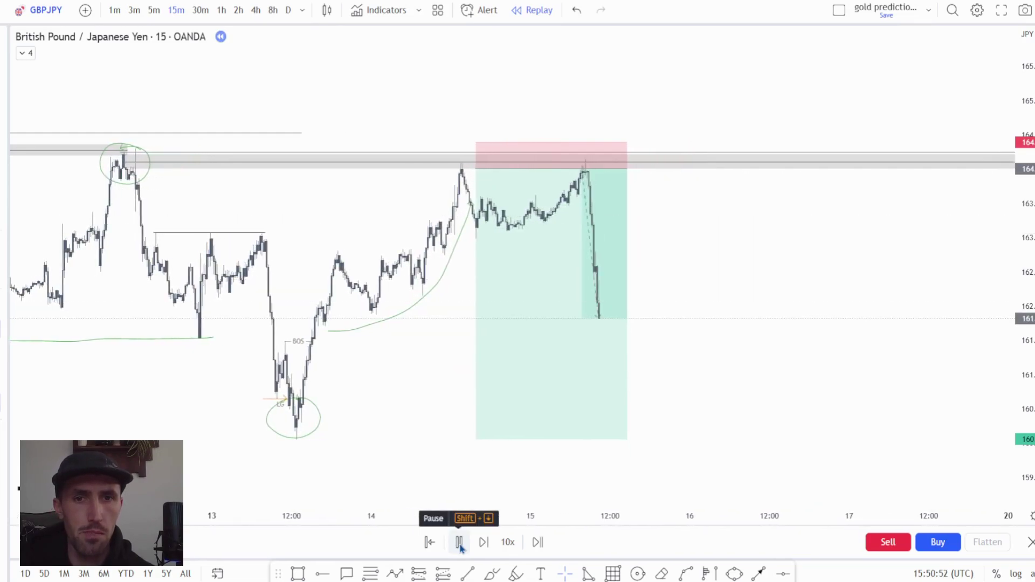
left_click(459, 542)
left_click(585, 181)
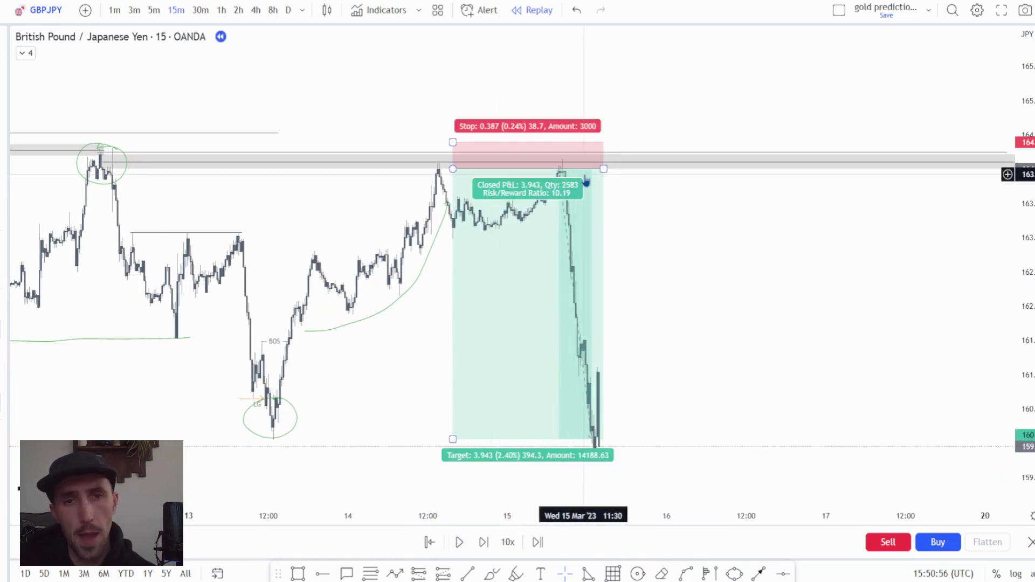
left_click(700, 275)
Step: Brush overlapping rising curves beneath the lows from the evening of 13 March to the early hours of 15 March
scroll(699, 274, "down", 2)
scroll(700, 275, "up", 3)
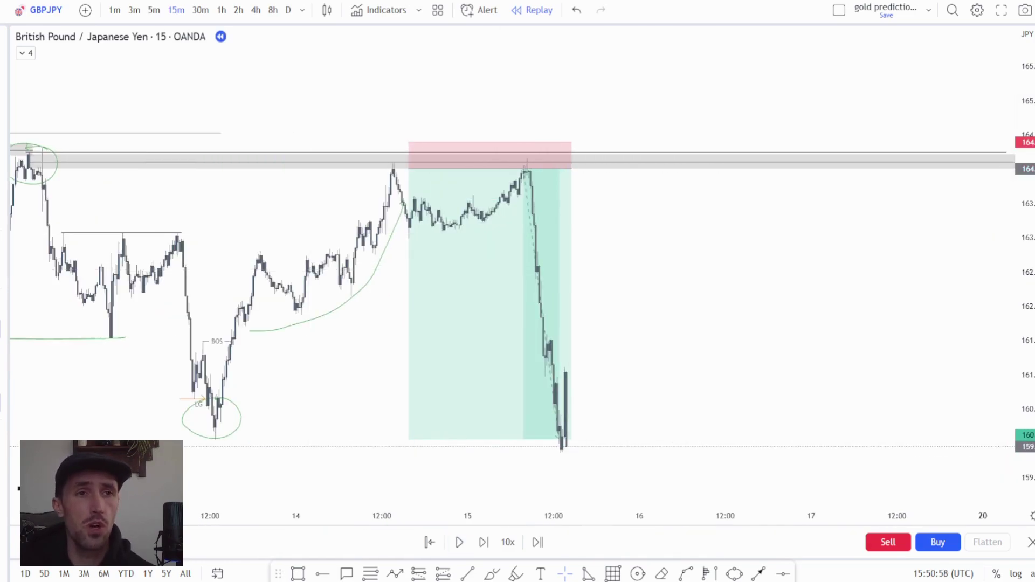
left_click_drag(623, 240, 737, 235)
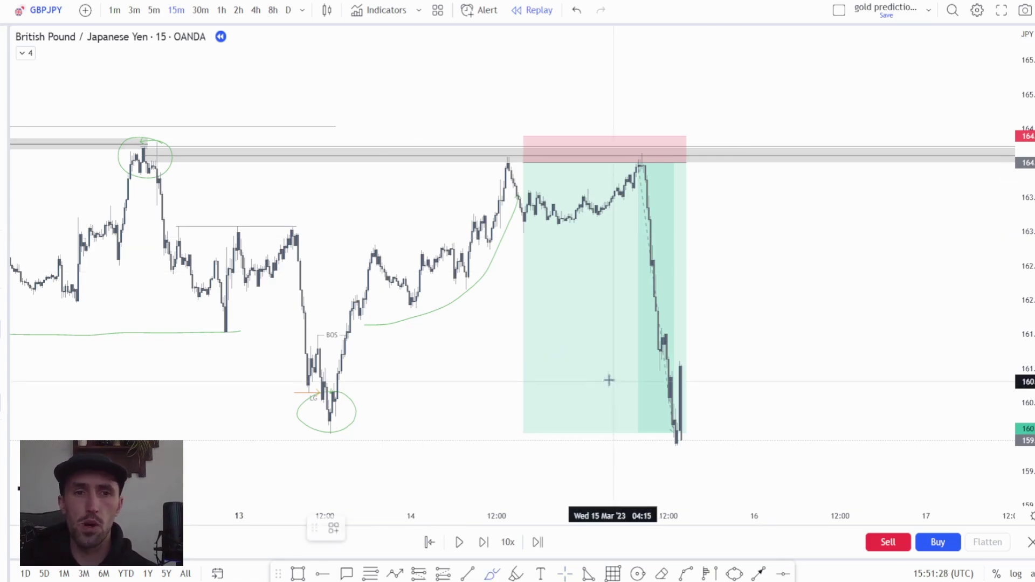
mouse_move(374, 307)
left_mouse_down()
mouse_move(531, 294)
mouse_move(613, 199)
mouse_move(382, 298)
mouse_move(579, 252)
mouse_move(604, 230)
left_mouse_up()
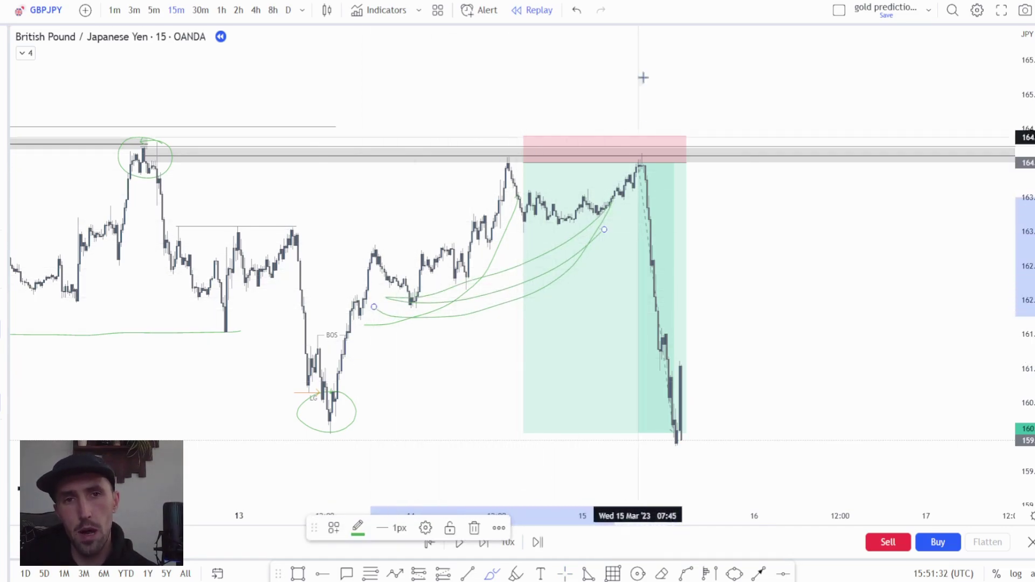
Step: Remove all the green brush curves beneath the rising lows of 13 to 15 March, keeping the short position's extended target
left_click(581, 10)
left_click(582, 10)
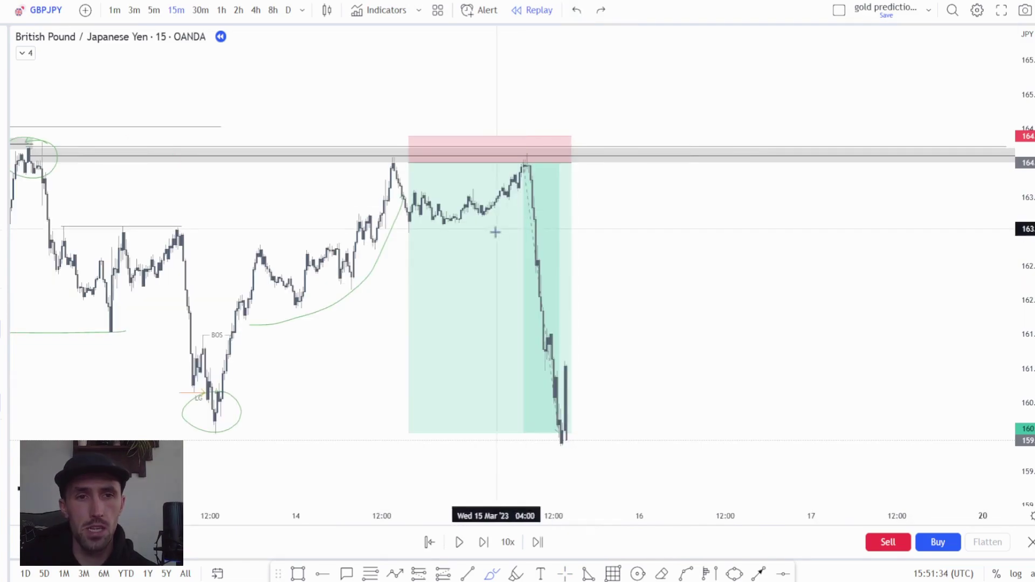
left_click(576, 12)
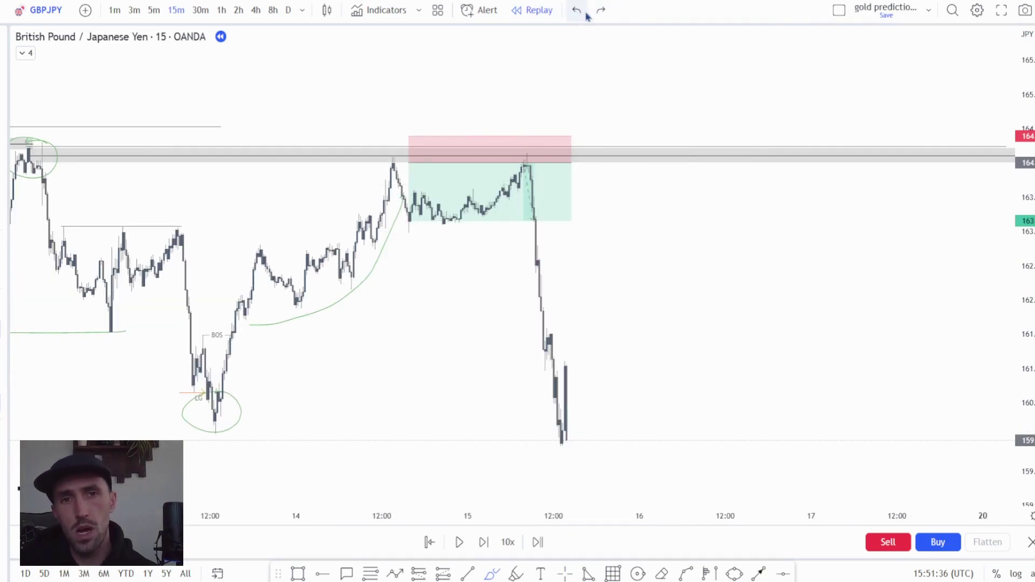
left_click(600, 10)
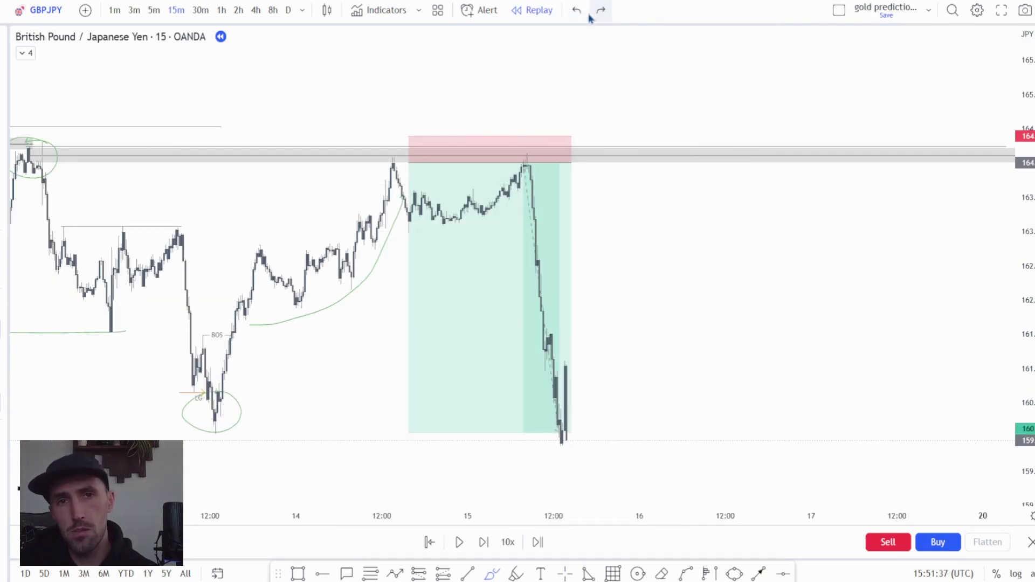
left_click(381, 258)
key("Delete")
Step: Delete the green circle and small brush mark at the 10 March high, and select the short position to show its stop and target labels
left_click_drag(357, 379, 482, 376)
scroll(493, 377, "down", 1)
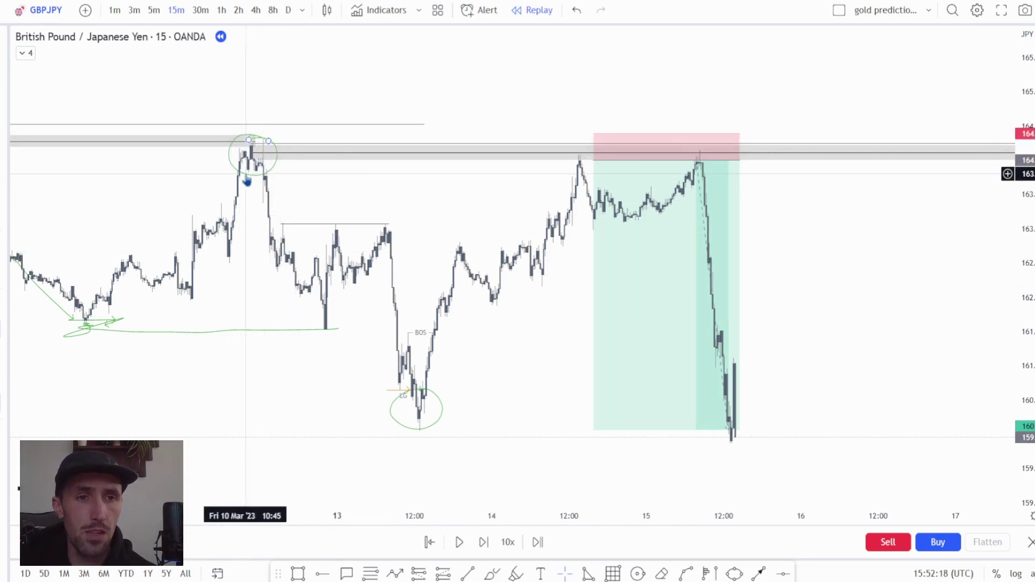
left_click_drag(245, 176, 214, 397)
key("Delete")
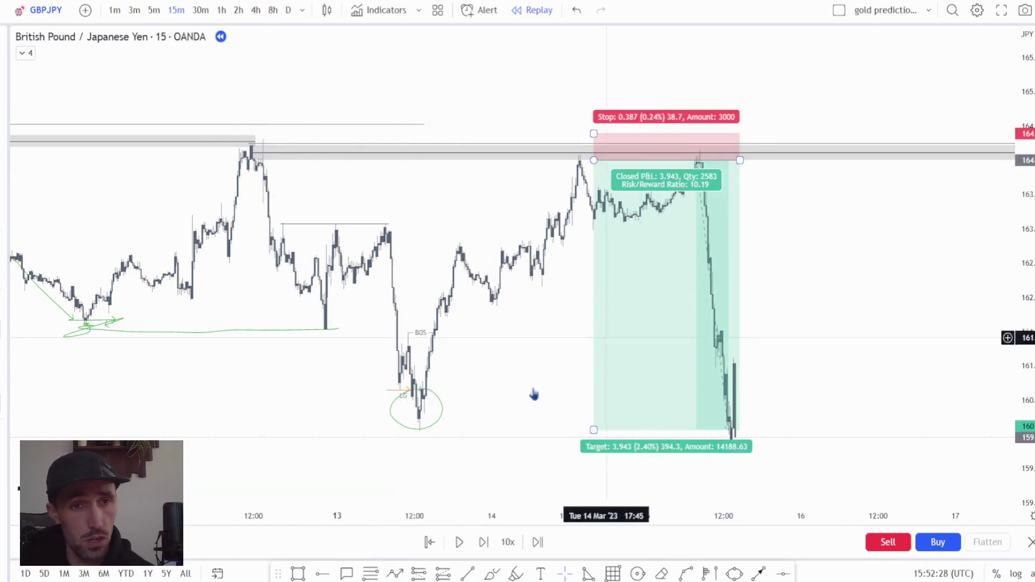
left_click(624, 272)
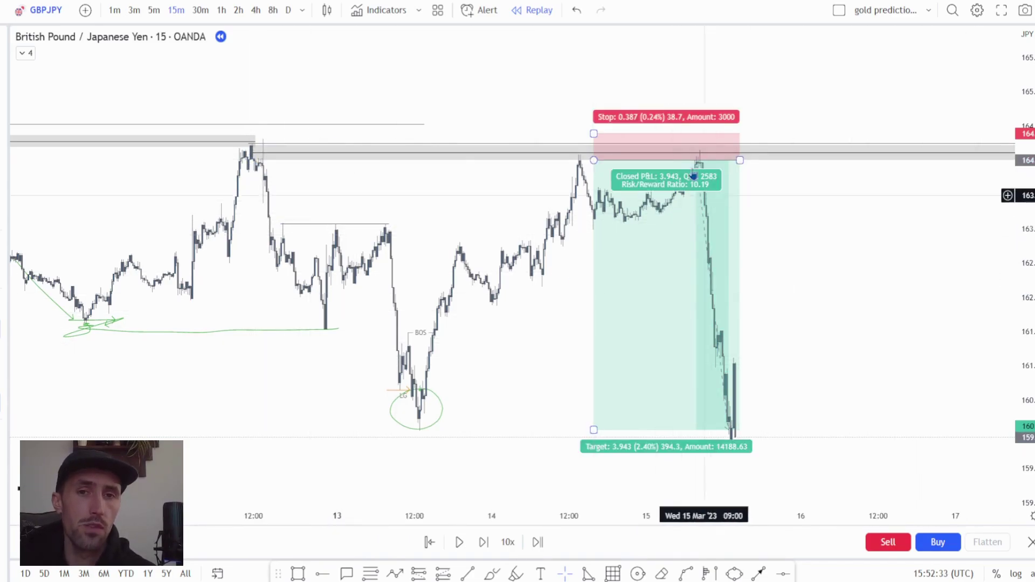